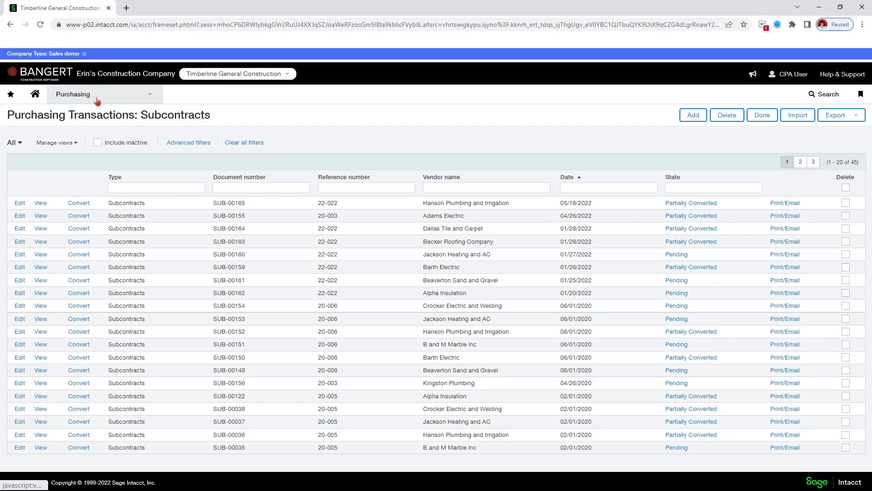
# Open subcontract SUB-00165 from the Purchasing Subcontracts list and find its amount columns.
pyautogui.click(71, 97)
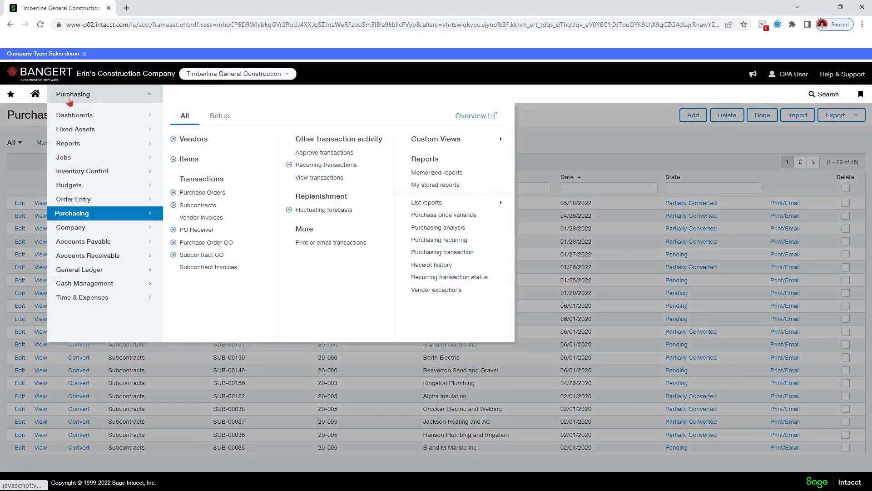
pyautogui.click(198, 207)
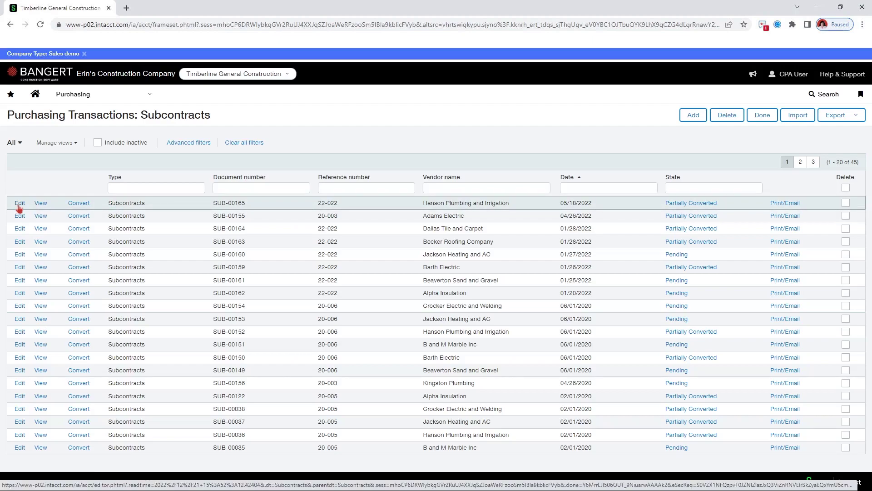
pyautogui.click(19, 208)
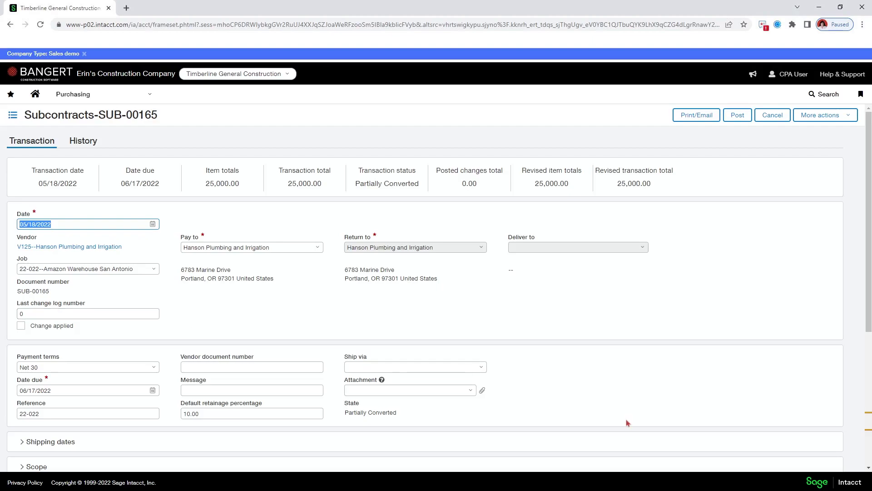
pyautogui.hotkey('ctrl', 'f')
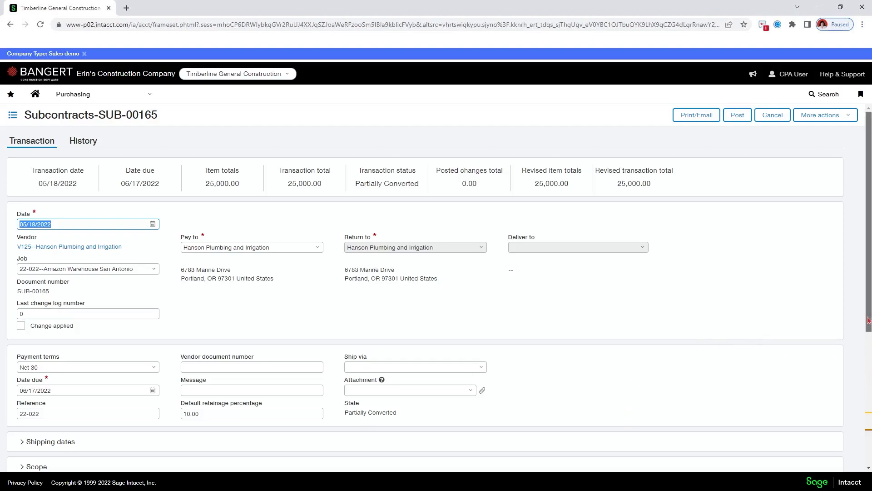
pyautogui.write('amount')
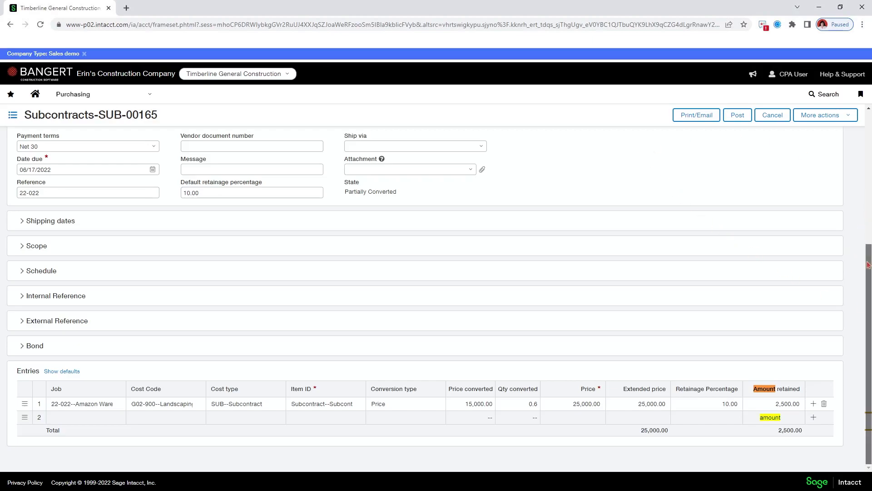
# Create a Subcontract CO from SUB-00165 via New change, confirming Leave on the prompt.
pyautogui.click(845, 120)
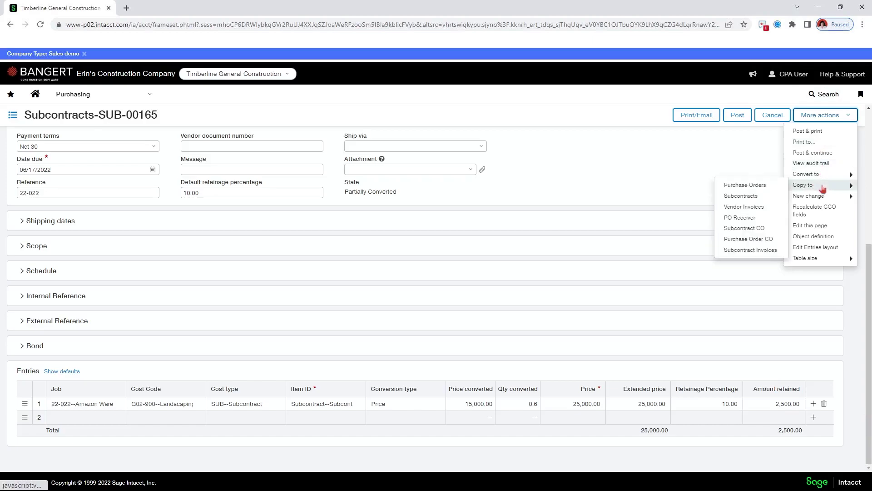
pyautogui.moveTo(797, 199)
pyautogui.click(743, 198)
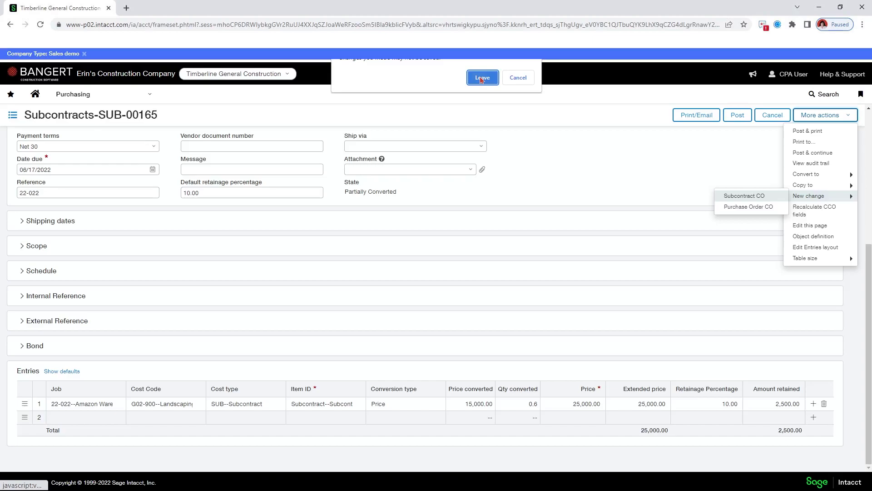
pyautogui.click(482, 78)
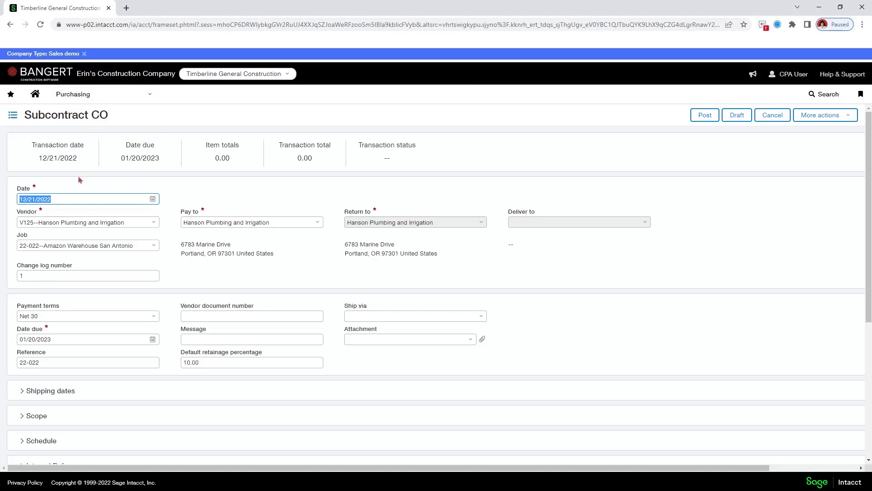
pyautogui.click(45, 275)
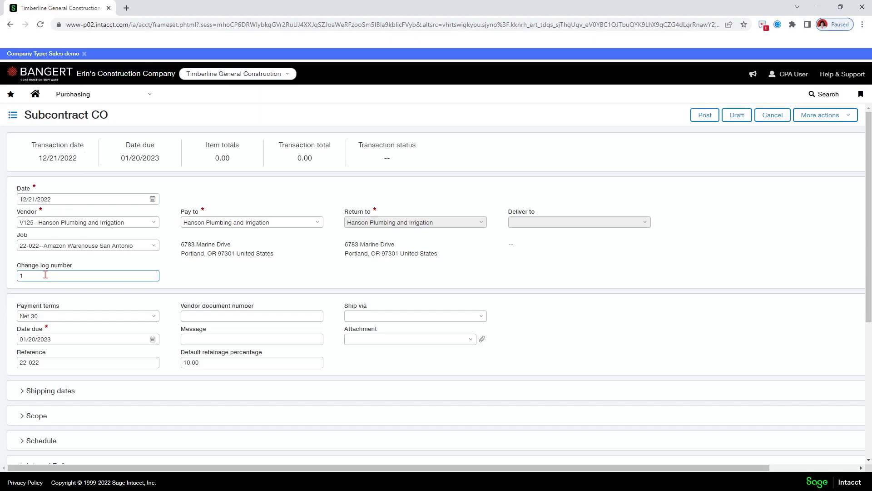
pyautogui.click(131, 198)
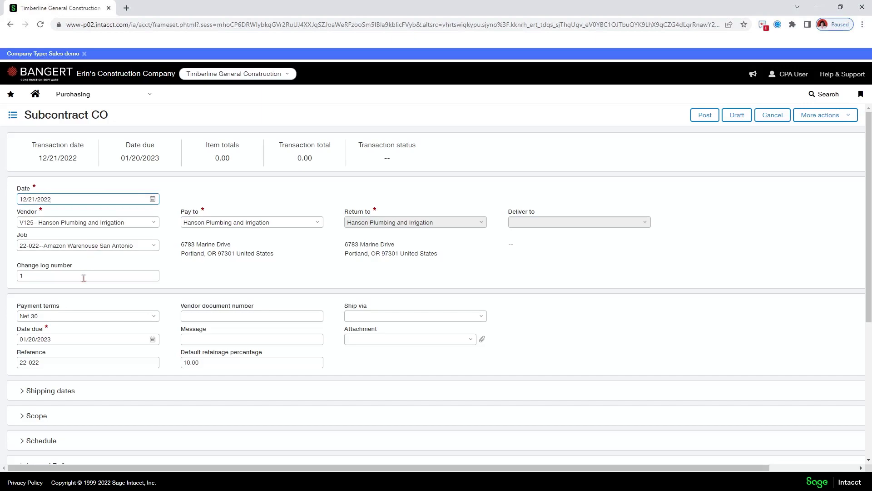
pyautogui.click(78, 340)
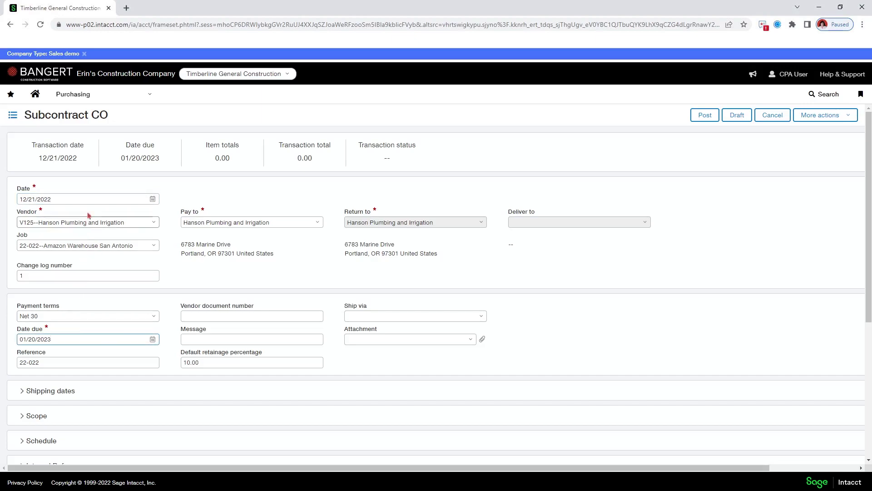
pyautogui.click(103, 196)
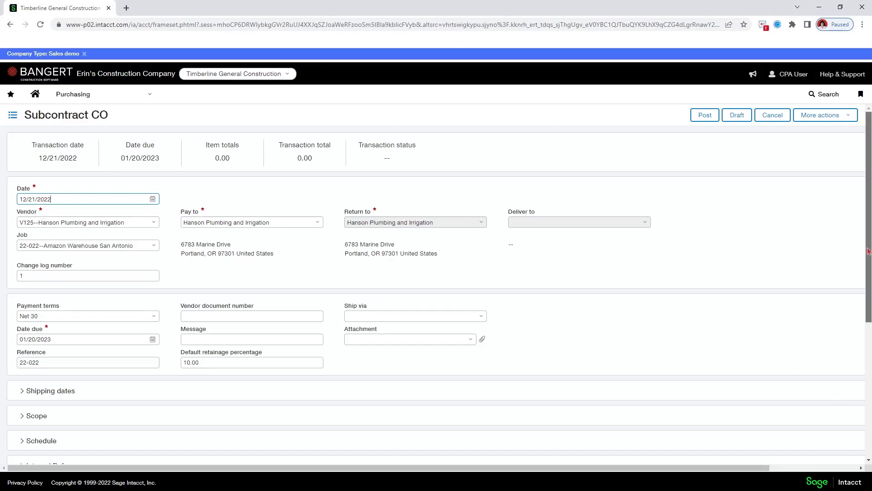
# Enter a 10,000.00 price on the first change-order entry line.
pyautogui.moveTo(868, 251); pyautogui.dragTo(868, 385)
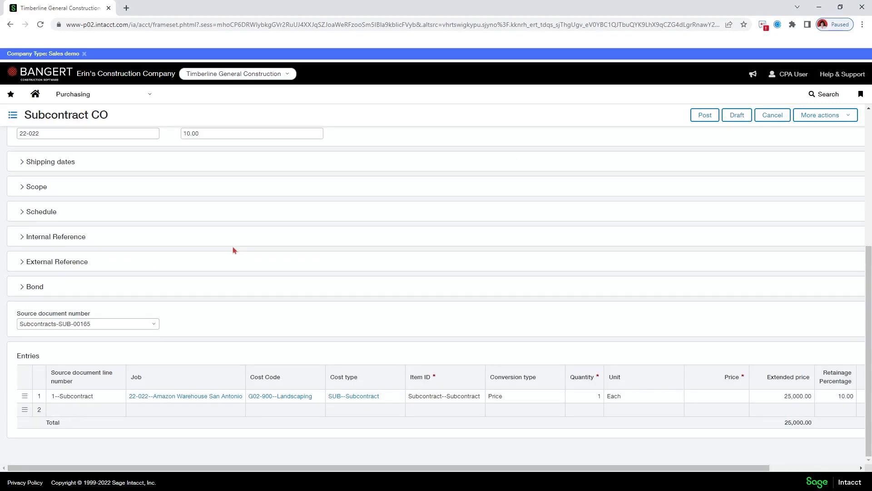
pyautogui.click(97, 410)
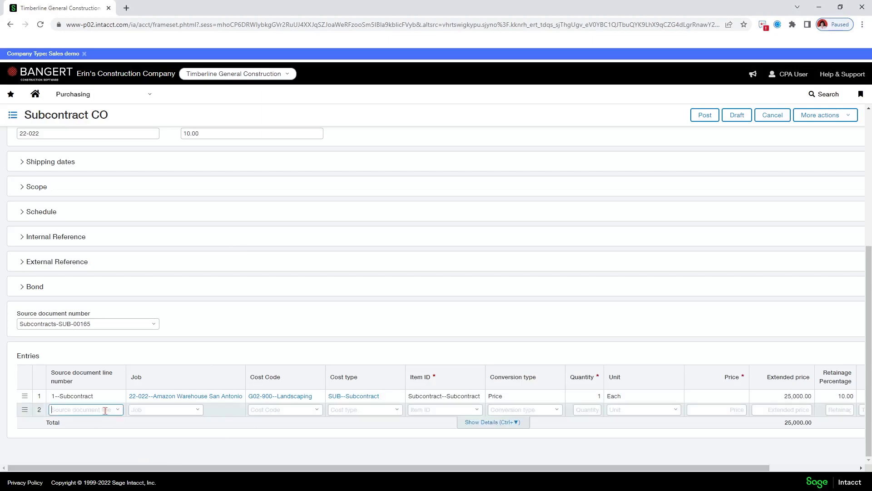
pyautogui.click(116, 410)
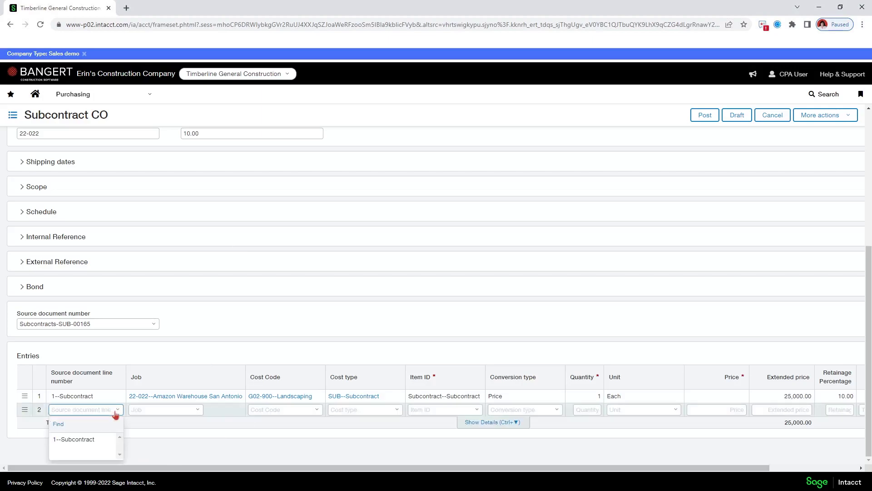
pyautogui.click(117, 409)
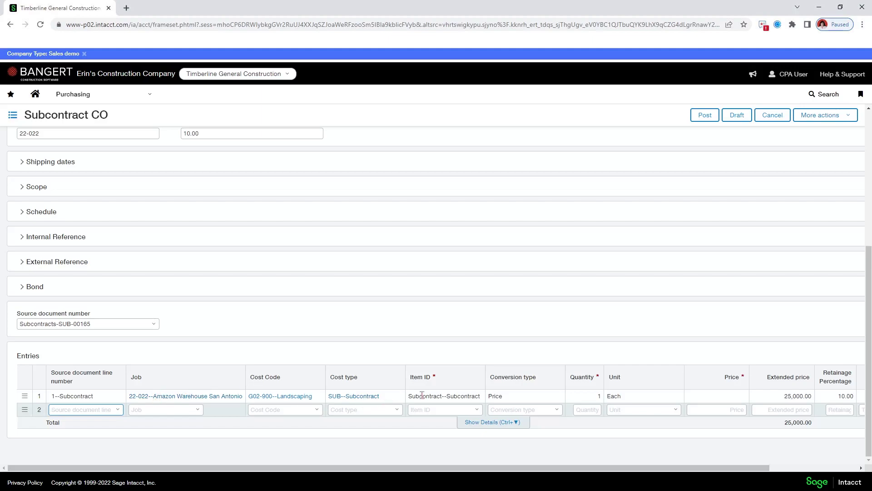
pyautogui.click(711, 396)
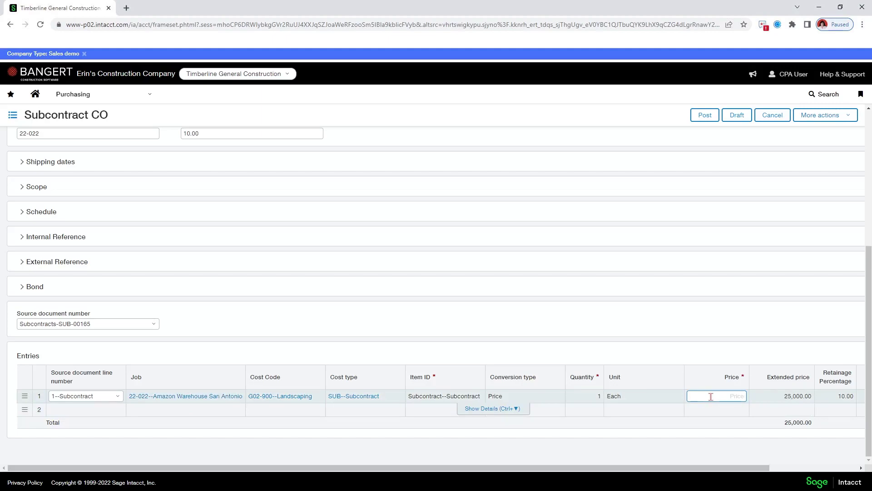
pyautogui.write('10,000')
pyautogui.press('Return')
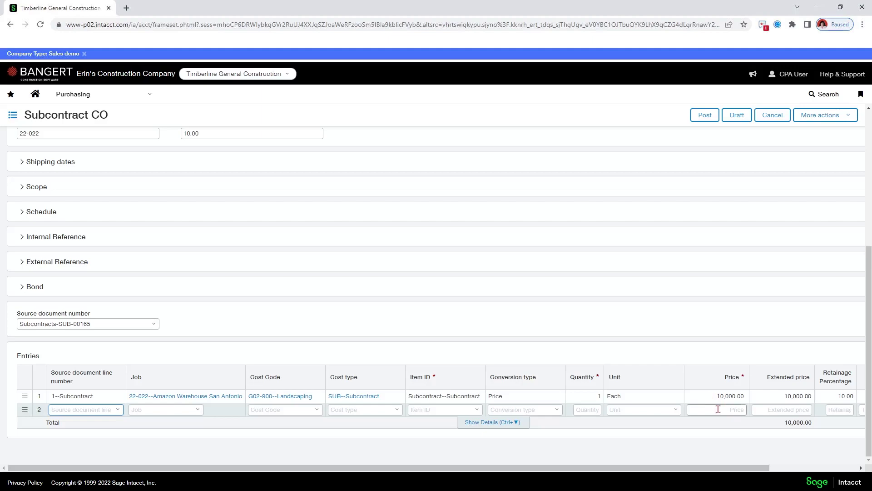
pyautogui.click(718, 409)
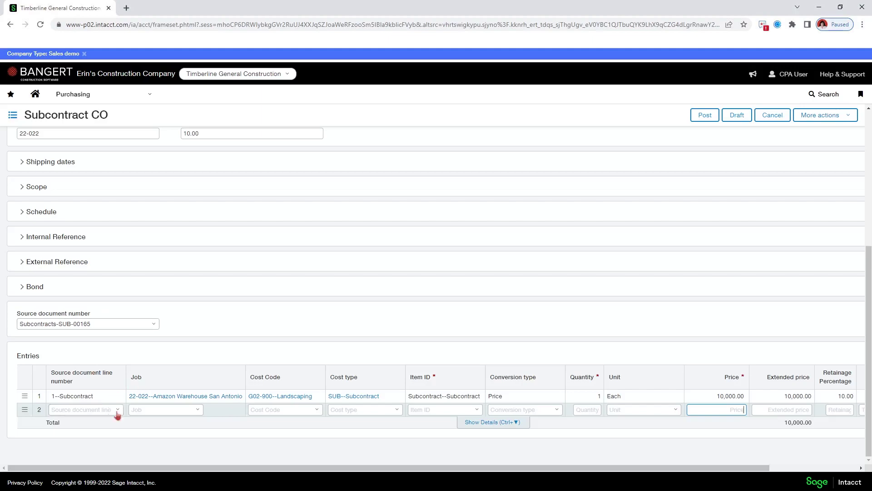
# Set line two to job 22-022, cost code G03-110 Structural Formwork, cost type Subcontract.
pyautogui.click(159, 409)
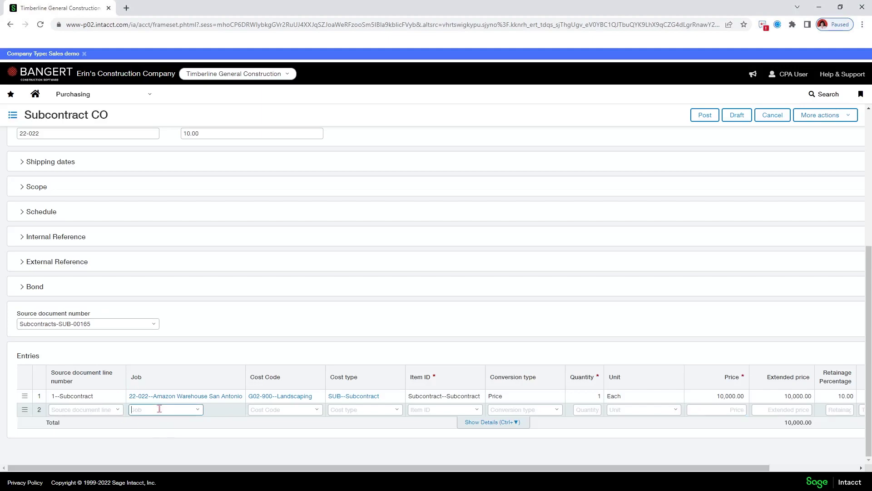
pyautogui.click(198, 410)
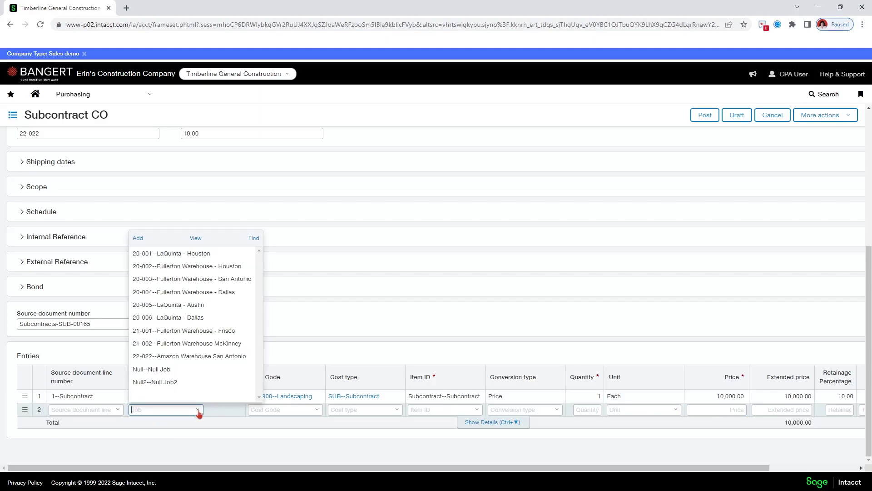
pyautogui.click(198, 410)
pyautogui.click(199, 410)
pyautogui.click(168, 358)
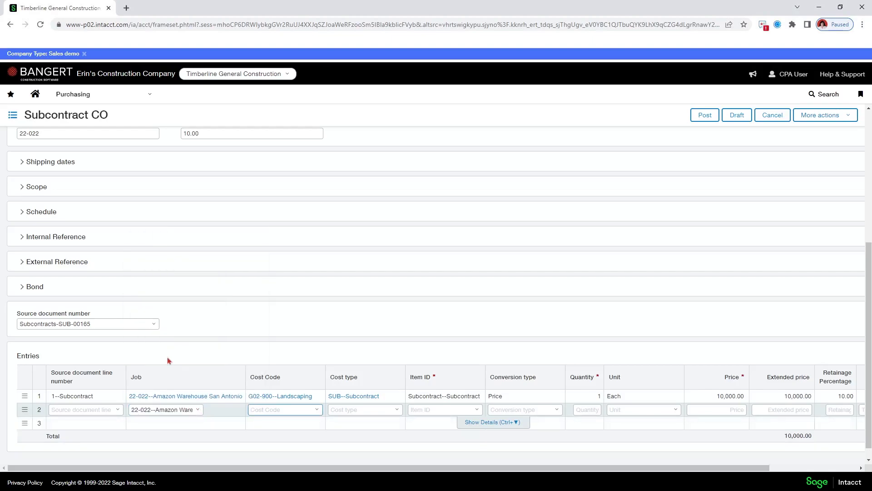
pyautogui.click(318, 411)
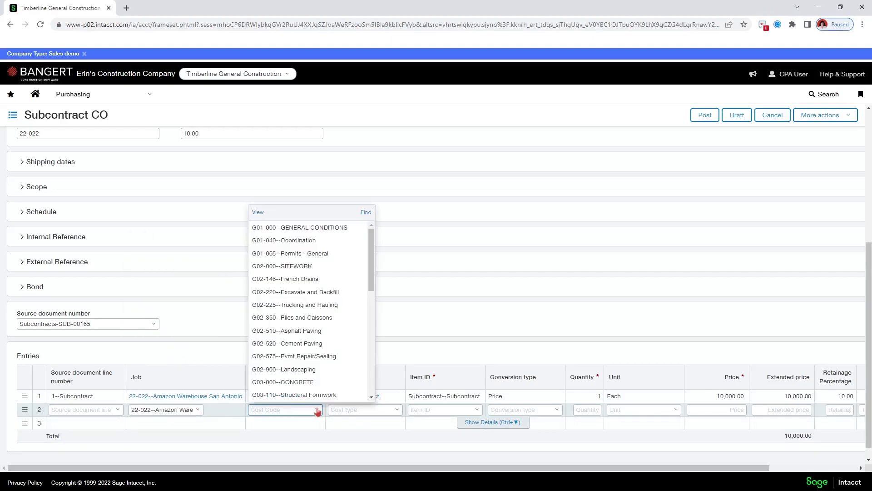
pyautogui.click(335, 396)
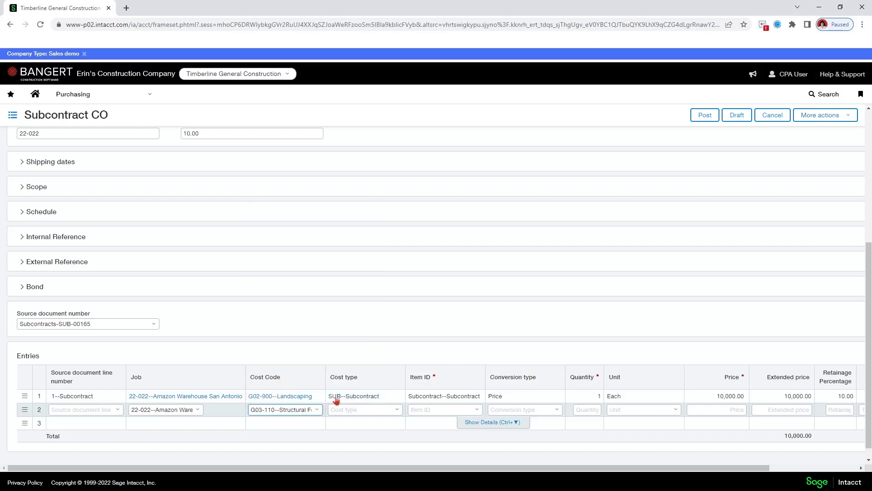
pyautogui.click(400, 412)
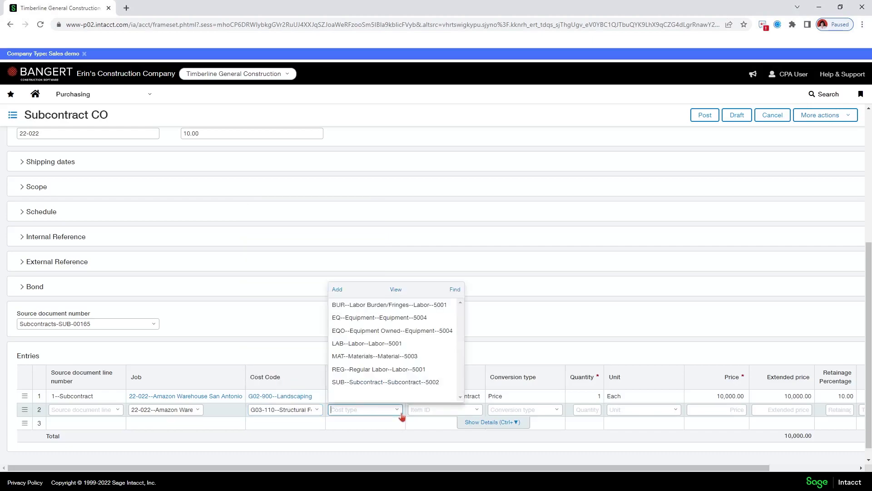
pyautogui.click(421, 382)
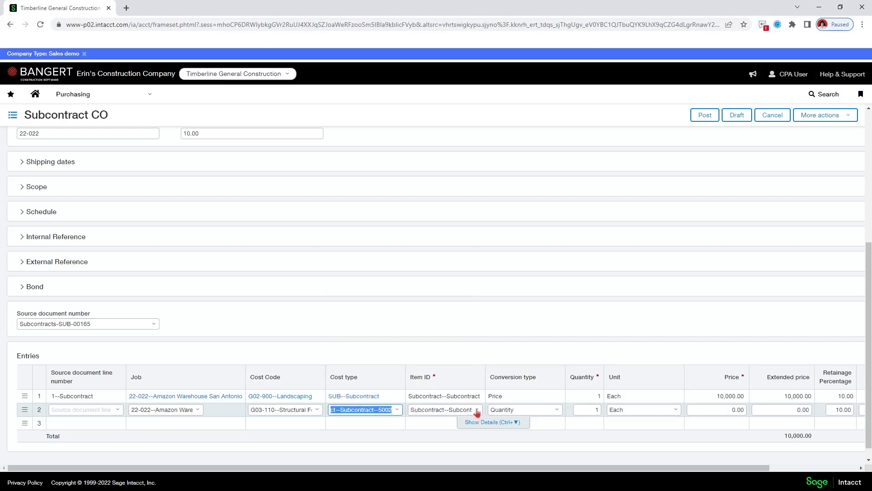
# Make line two convert by Price and give it a 5,000.00 price.
pyautogui.click(522, 413)
pyautogui.click(543, 436)
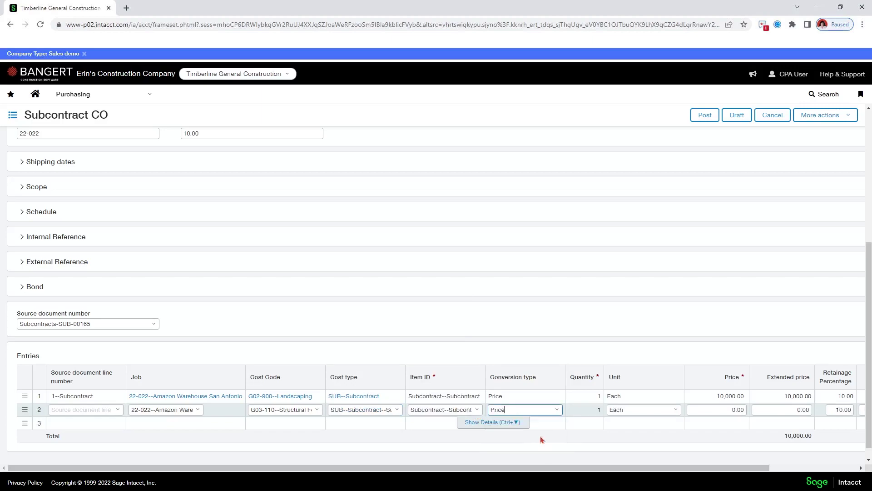
pyautogui.click(728, 409)
pyautogui.write('5,0')
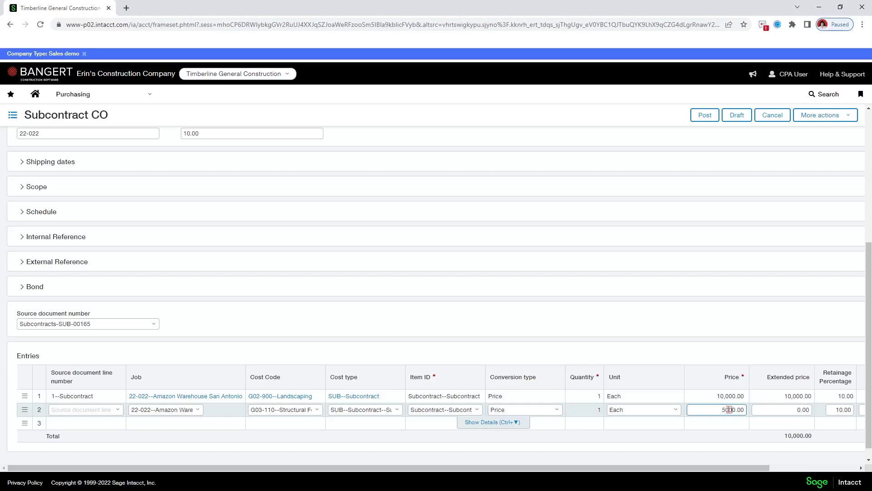
pyautogui.write('0')
pyautogui.press('Tab')
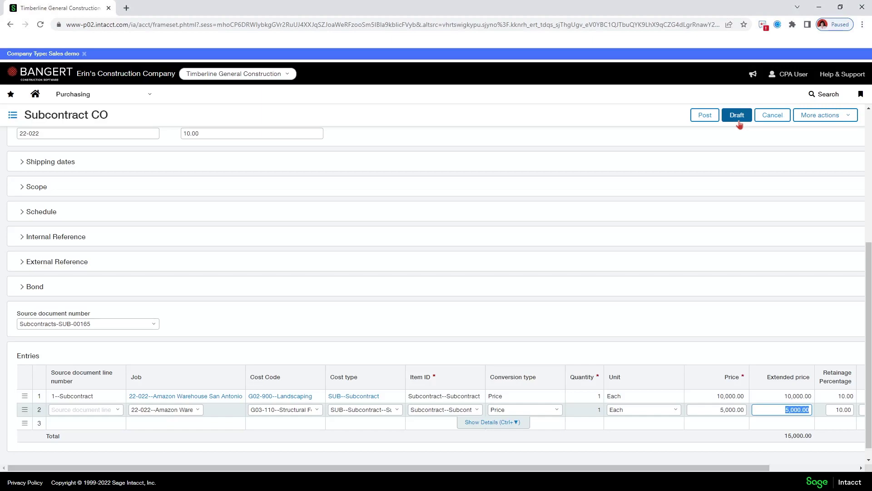
# Post the change order, saving it as SUB-00174.
pyautogui.click(712, 120)
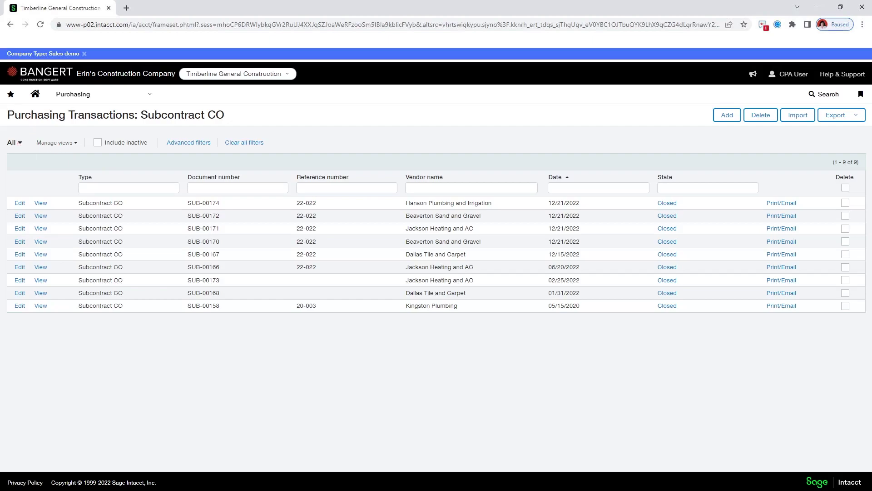
# Open the 'All' view dropdown on the Subcontract CO list.
pyautogui.click(20, 144)
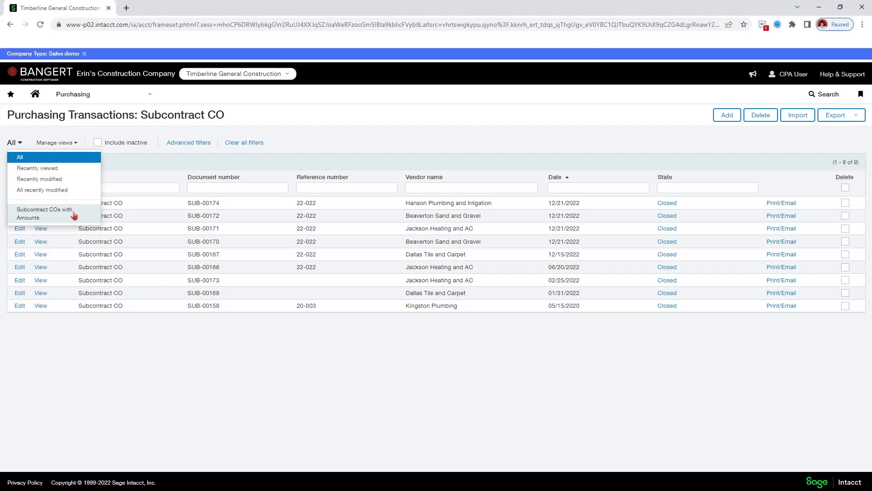
# Apply the Subcontract COs with Amounts view, showing SUB-00174 at 15,000.00.
pyautogui.click(46, 213)
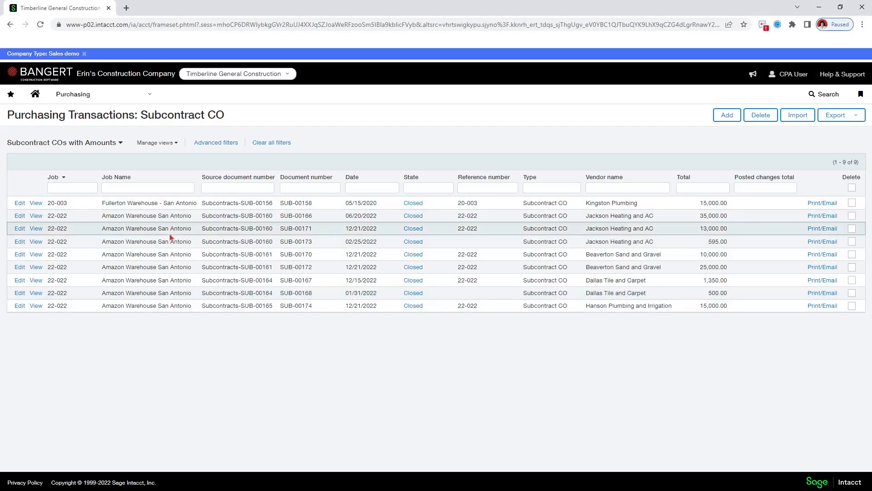
pyautogui.click(152, 145)
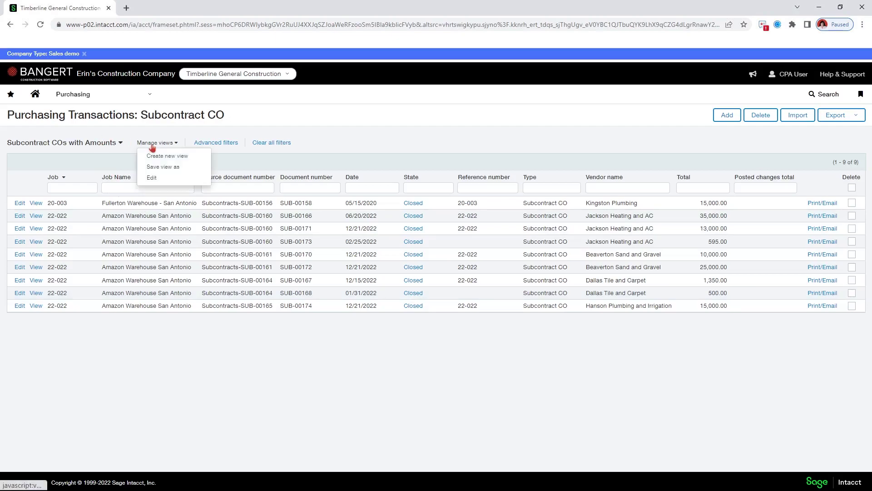
# Edit the amounts view so the State column comes before Date.
pyautogui.click(164, 180)
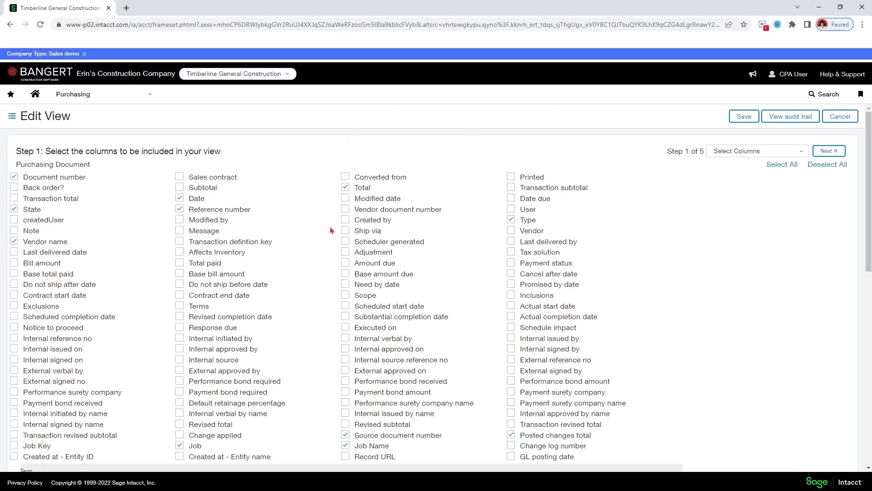
pyautogui.click(827, 154)
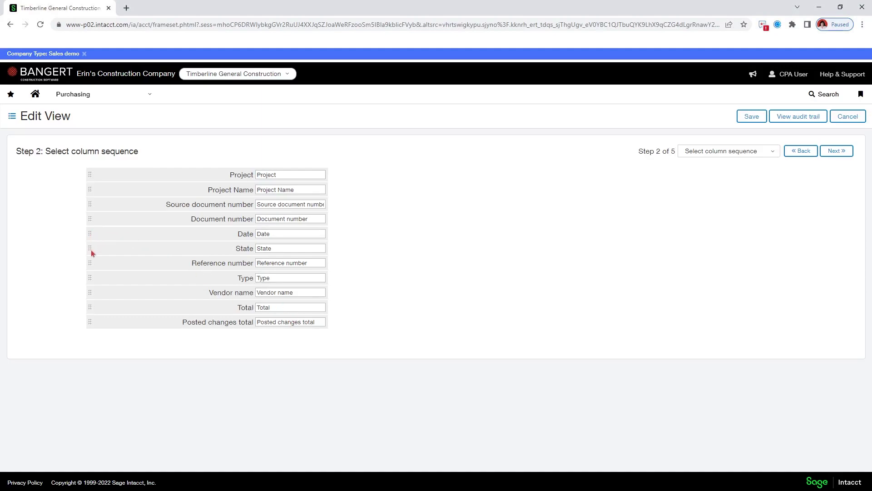
pyautogui.moveTo(91, 251); pyautogui.dragTo(93, 235)
# Reach the view's filter step and leave the Columns filter unset.
pyautogui.click(836, 153)
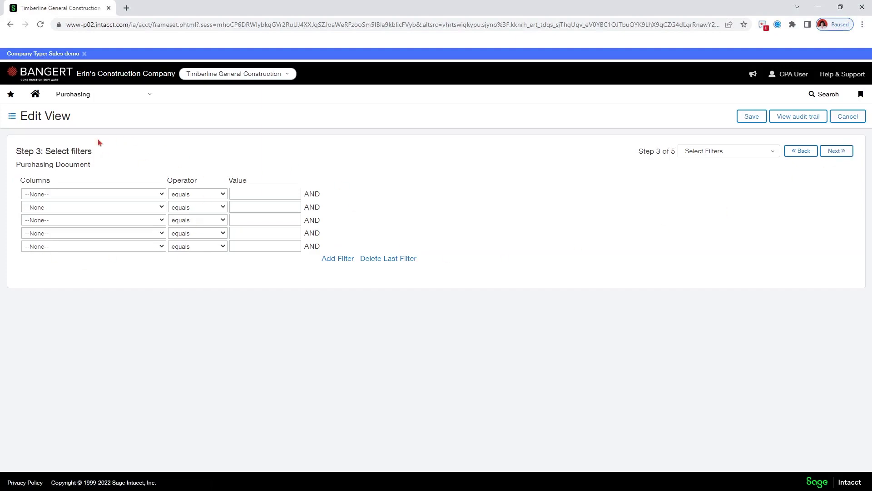
pyautogui.click(162, 196)
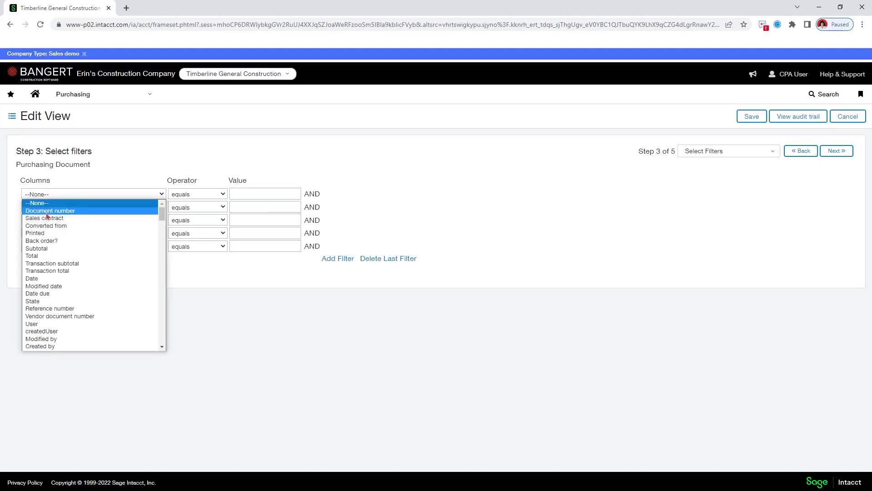
pyautogui.moveTo(161, 216); pyautogui.dragTo(177, 201)
# Keep Project ascending and add Date descending third in the sort order.
pyautogui.click(834, 155)
pyautogui.click(834, 155)
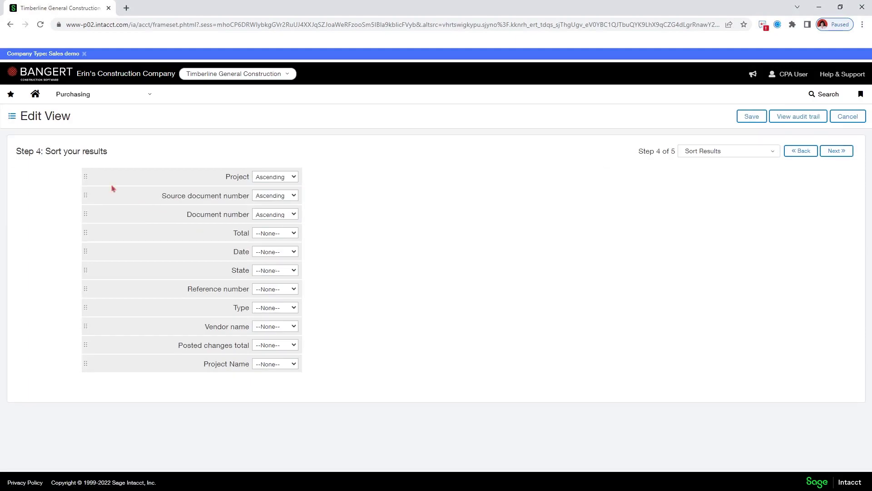
pyautogui.click(294, 178)
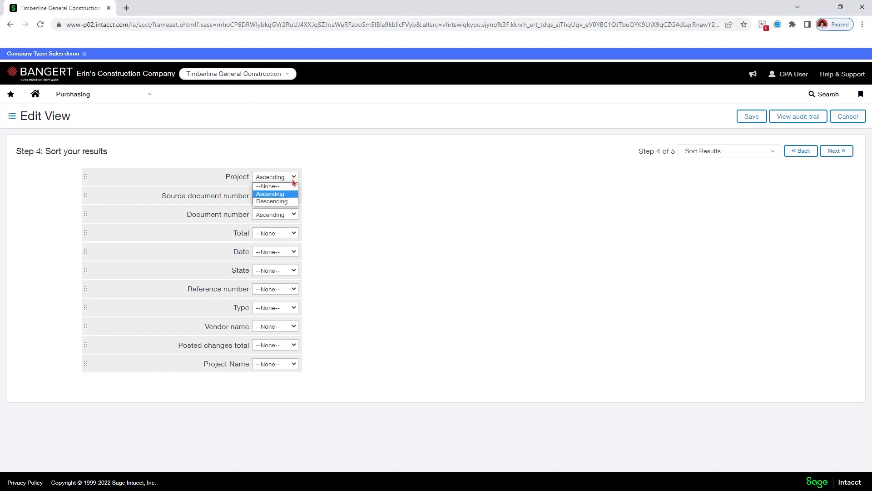
pyautogui.click(294, 181)
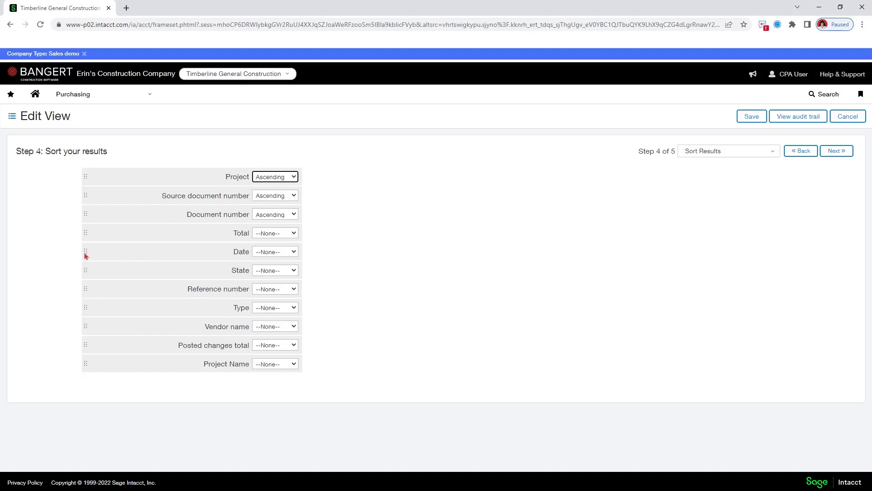
pyautogui.moveTo(85, 252); pyautogui.dragTo(86, 215)
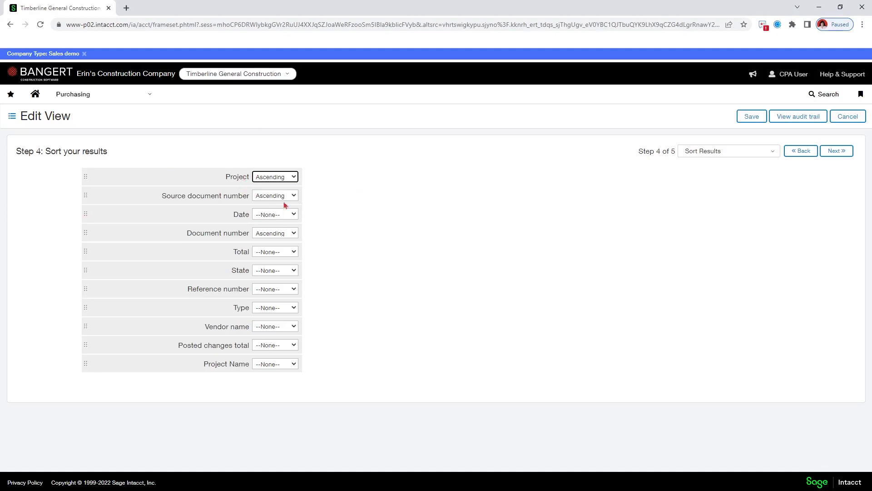
pyautogui.click(296, 216)
pyautogui.click(272, 238)
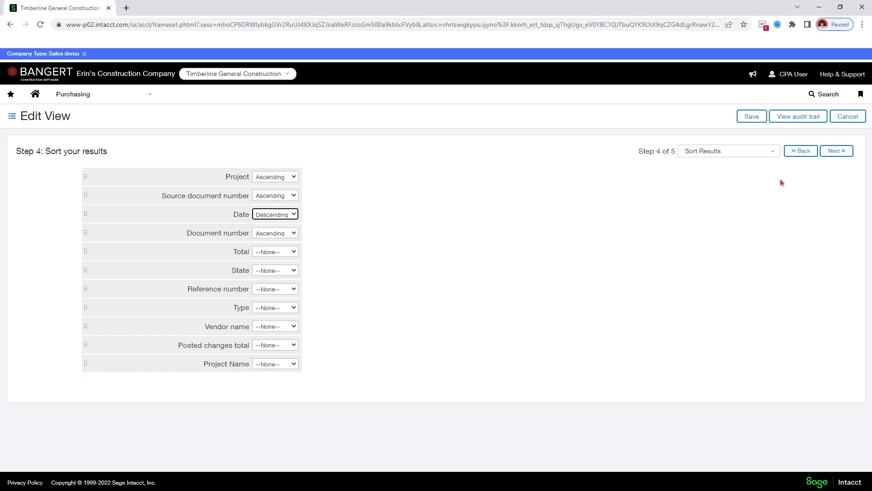
# Advance the Edit View wizard to Step 5 to describe the Subcontract COs with Amounts view.
pyautogui.click(840, 151)
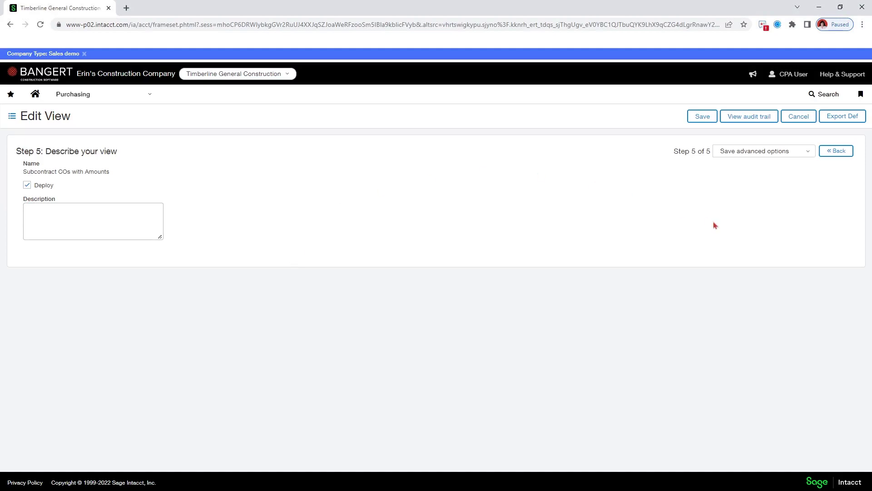
# Save the Subcontract COs with Amounts view, reloading the list with State before Date.
pyautogui.click(704, 121)
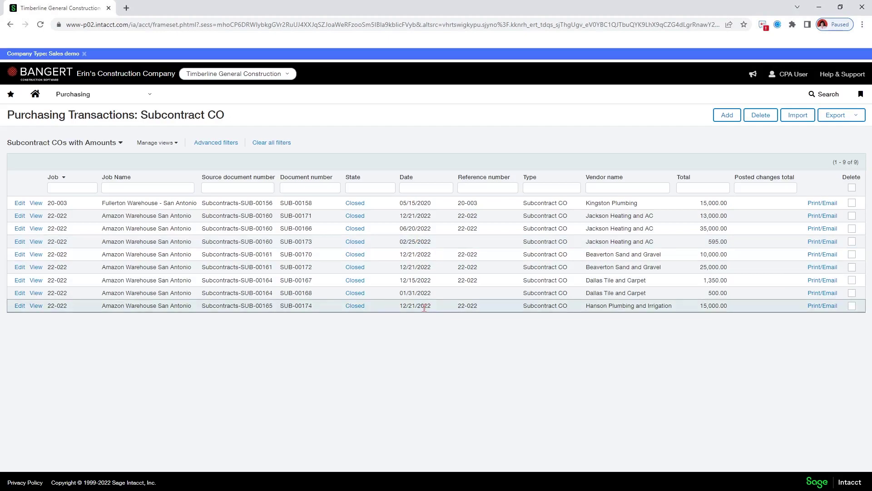
# Bring up the Purchasing navigation mega-menu.
pyautogui.click(93, 97)
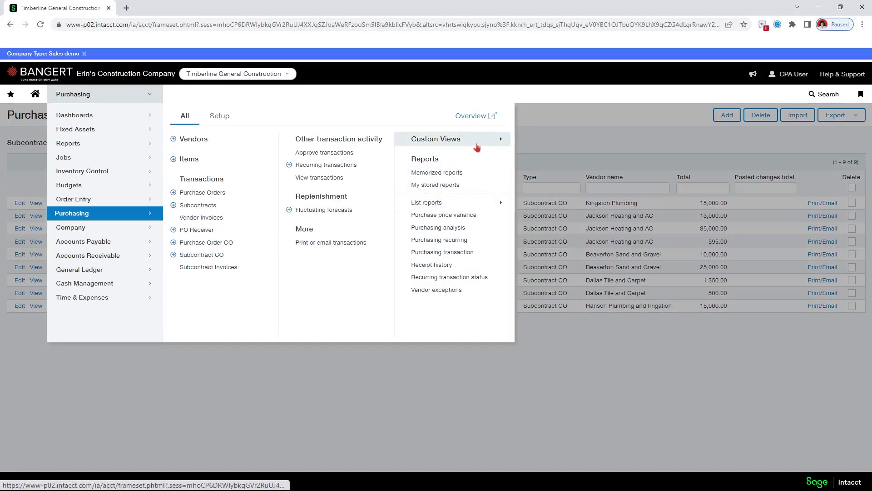
# Browse the Budgets, Order Entry and Jobs pages, then open Purchasing's Subcontracts with Amounts custom view.
pyautogui.moveTo(476, 147)
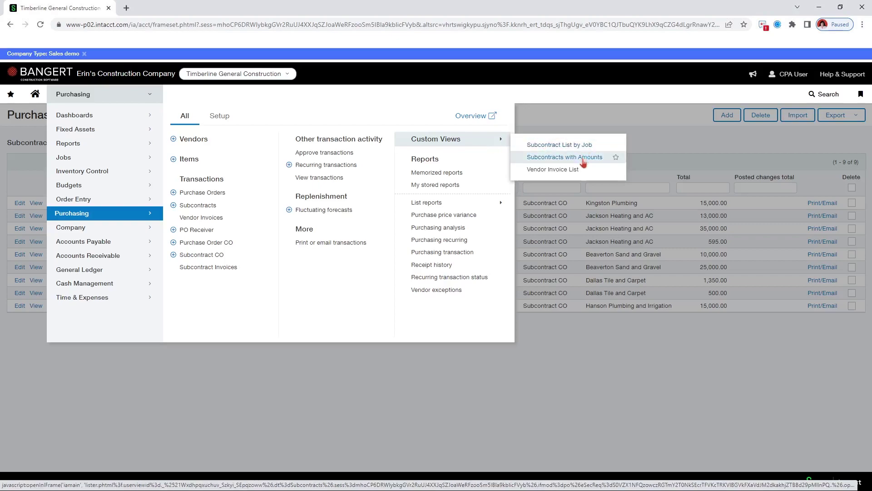
pyautogui.click(129, 183)
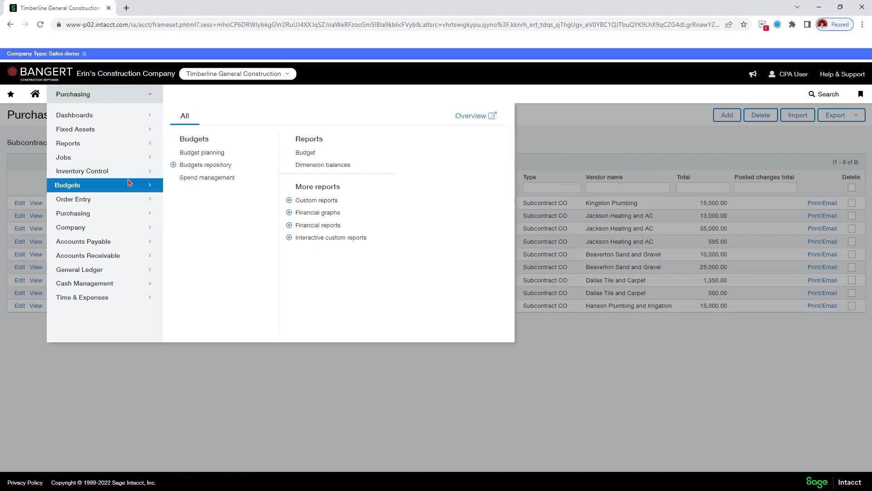
pyautogui.click(117, 200)
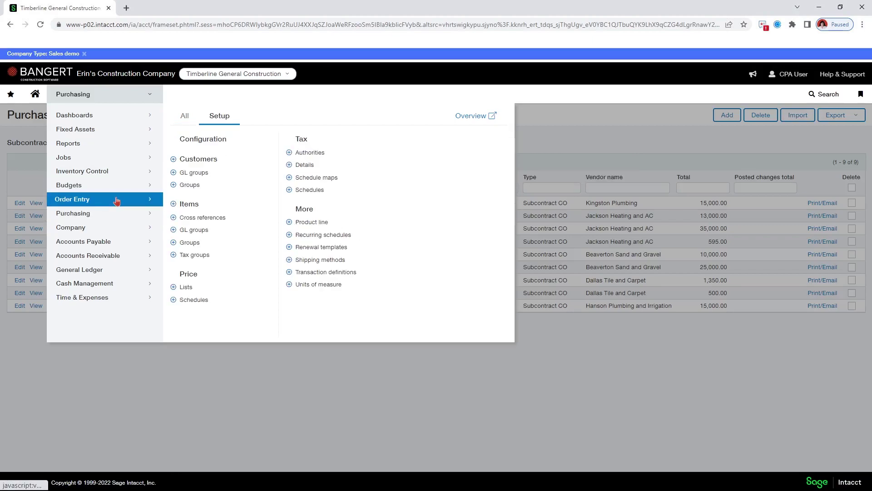
pyautogui.click(184, 119)
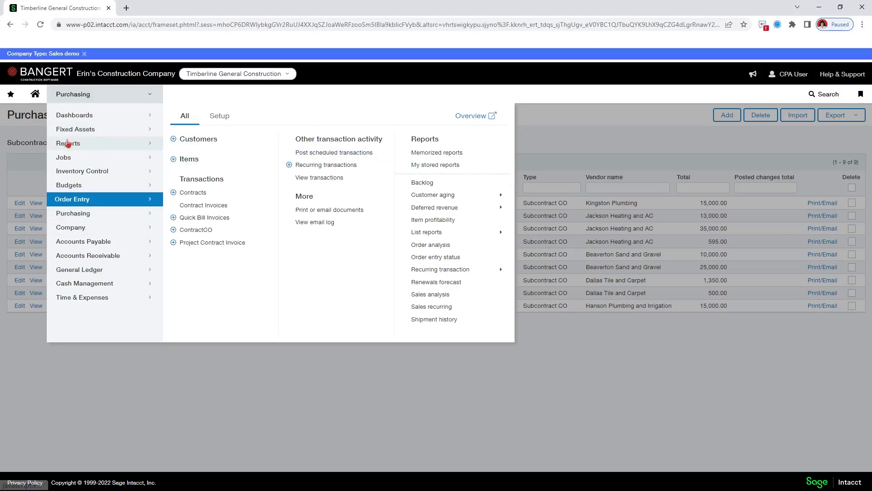
pyautogui.click(70, 159)
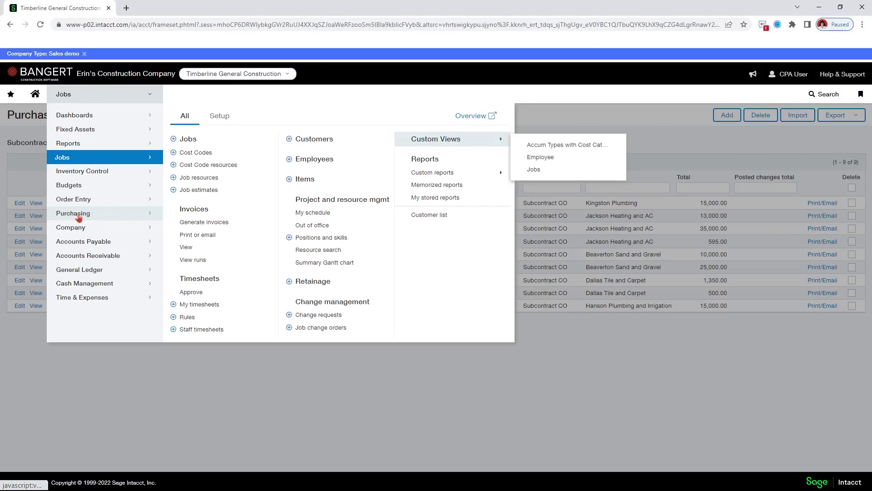
pyautogui.click(78, 217)
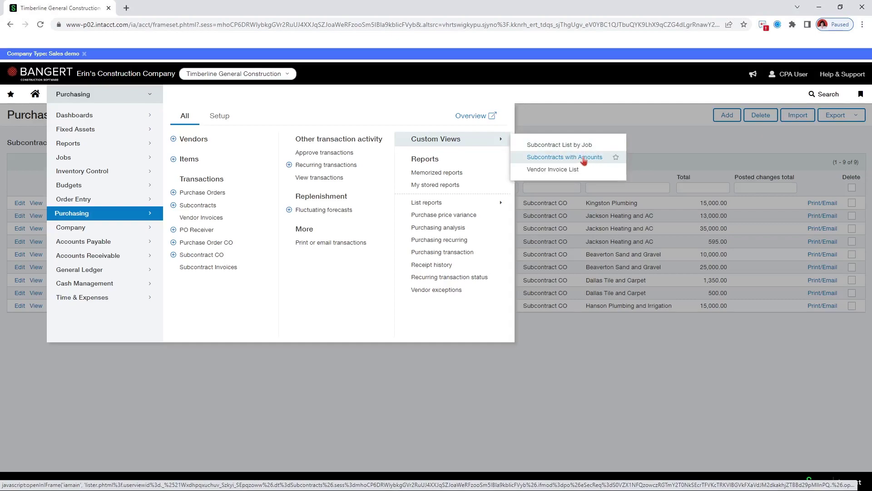
pyautogui.click(583, 158)
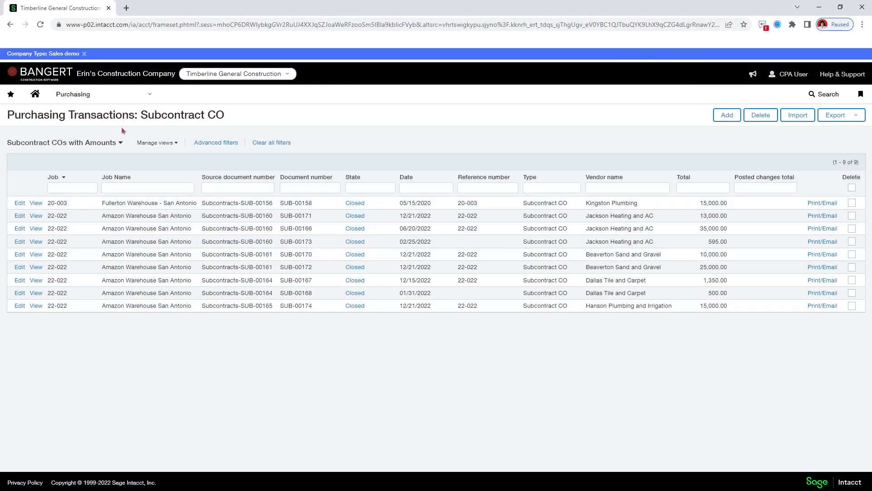
# Reopen the current view's settings at the describe step, then leave them via the Purchasing menu.
pyautogui.click(168, 143)
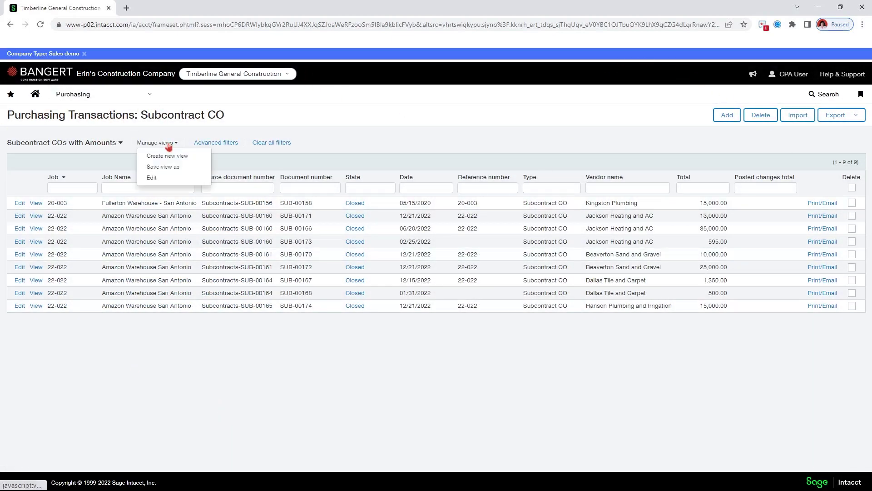
pyautogui.click(171, 179)
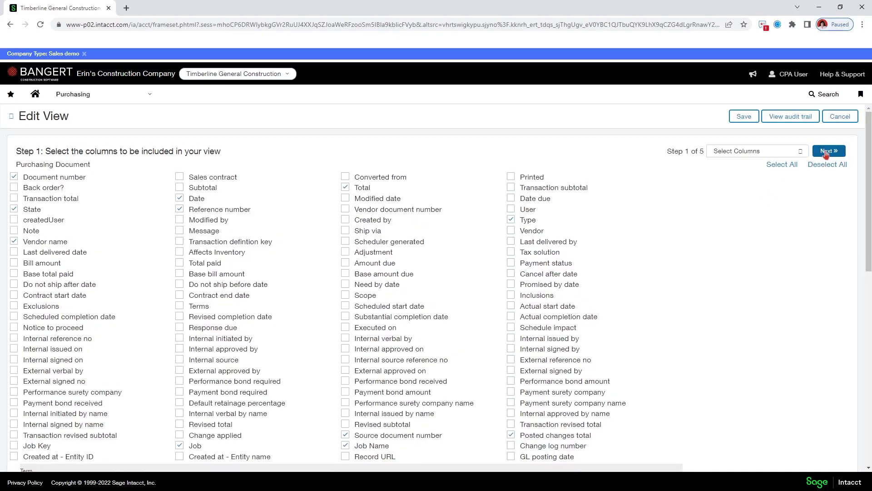
pyautogui.click(782, 152)
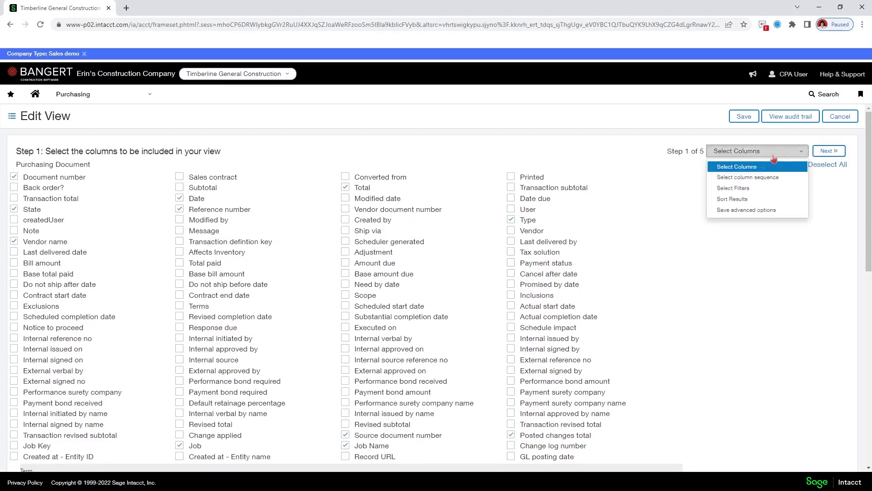
pyautogui.click(739, 211)
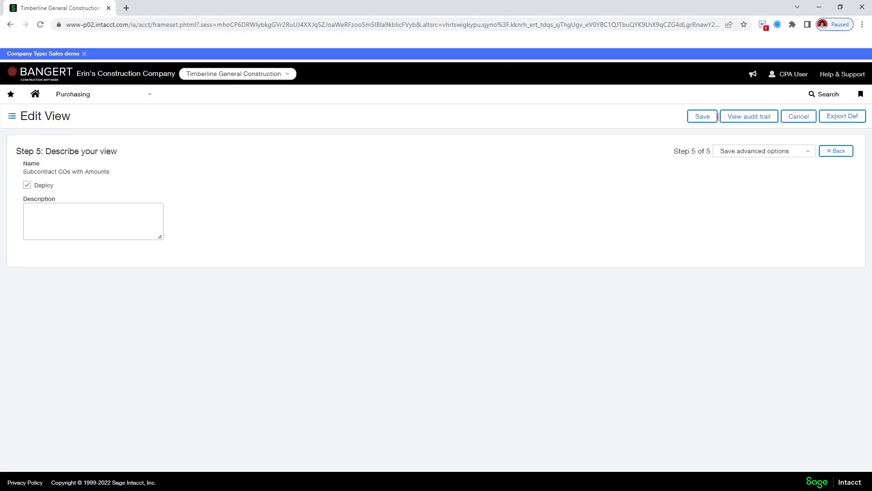
pyautogui.click(75, 96)
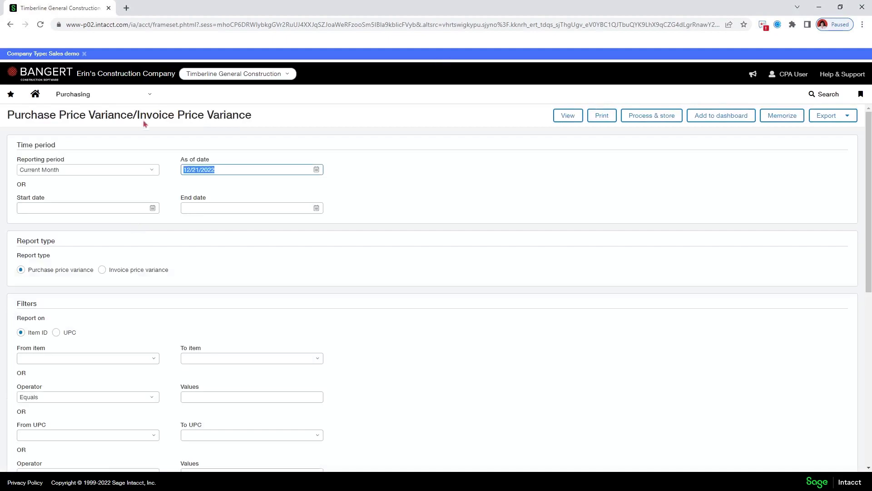
# Open the Purchasing mega-menu from the Purchase Price Variance report page.
pyautogui.click(140, 94)
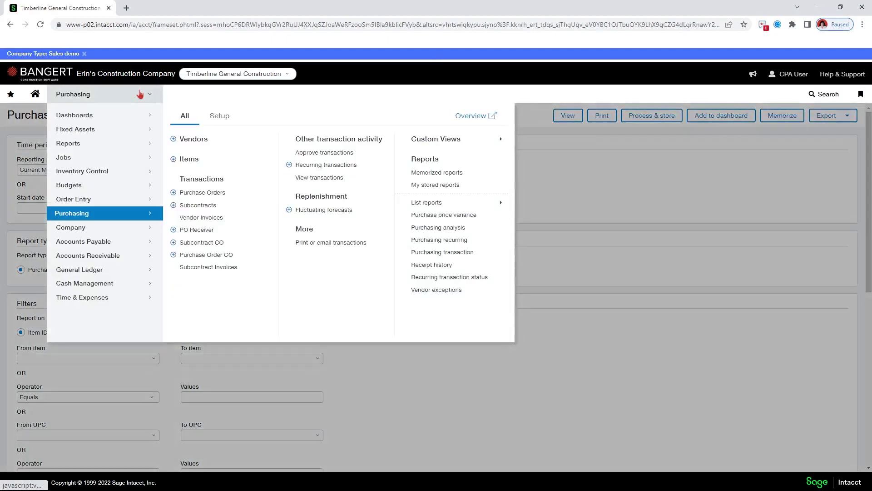
# Go to the Subcontract CO transactions list, opening and closing its saved-views dropdown.
pyautogui.click(205, 245)
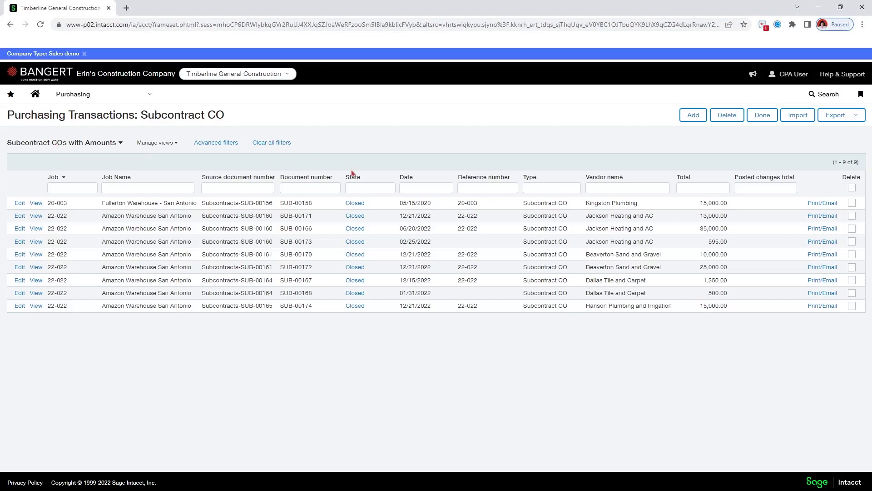
pyautogui.click(121, 143)
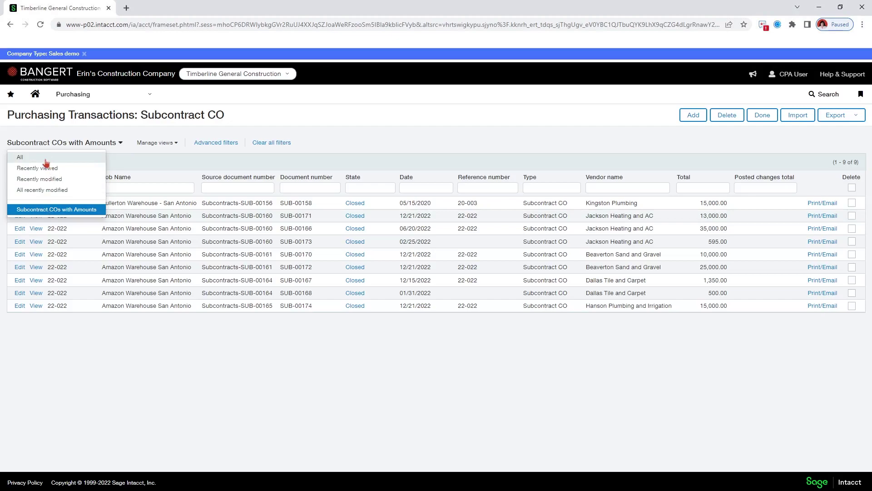
pyautogui.click(641, 132)
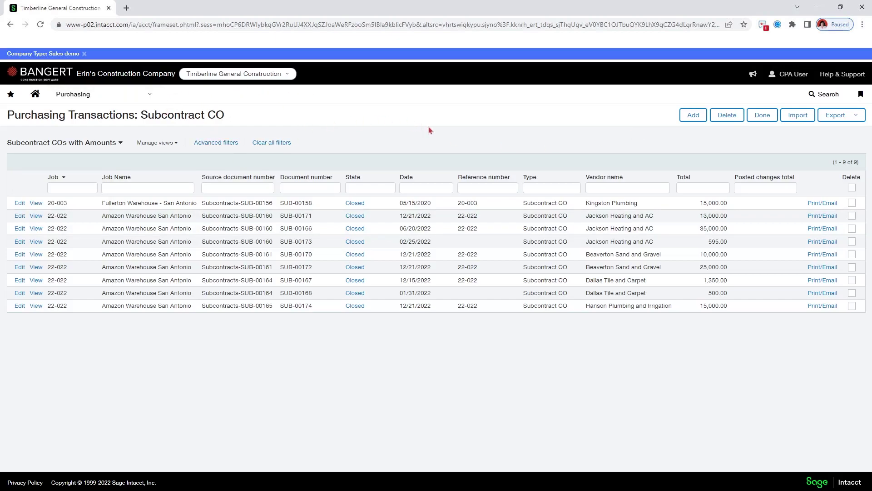
# Start a new Subcontract CO sourced from Subcontracts-SUB-00160 for Jackson Heating and AC, job 22-022.
pyautogui.click(691, 120)
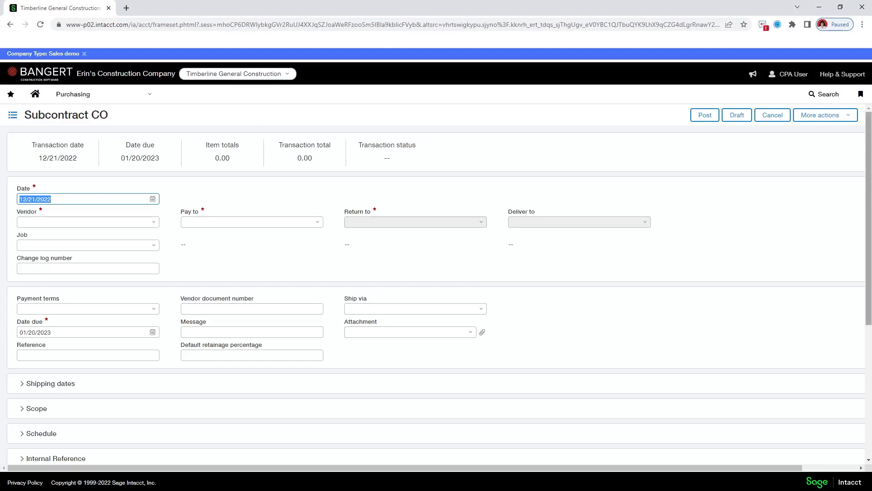
pyautogui.moveTo(869, 245); pyautogui.dragTo(869, 376)
pyautogui.click(150, 326)
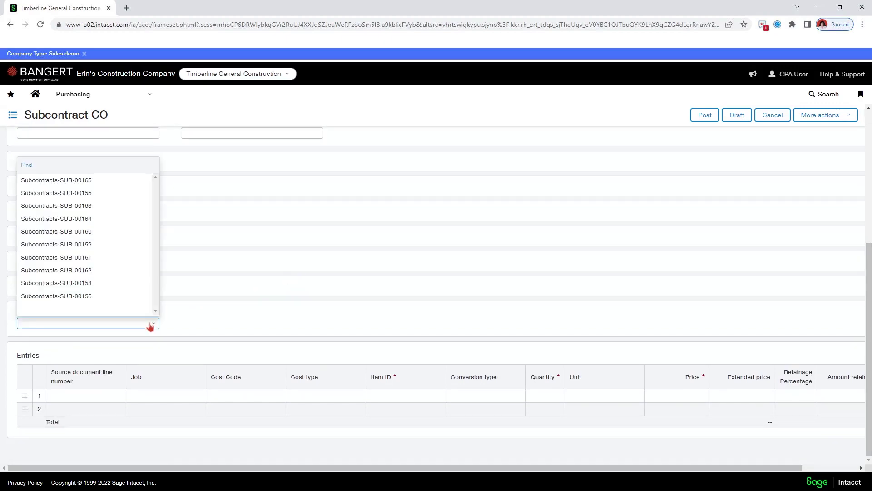
pyautogui.click(40, 236)
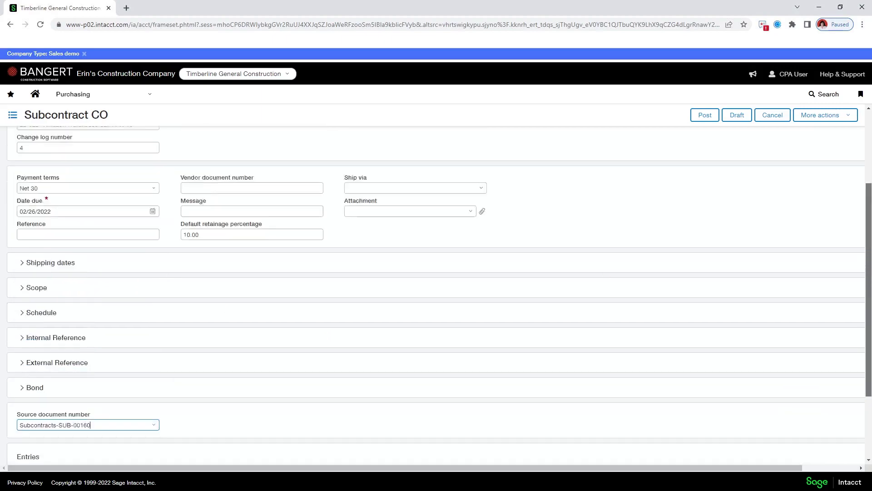
pyautogui.scroll(5, 177, 316)
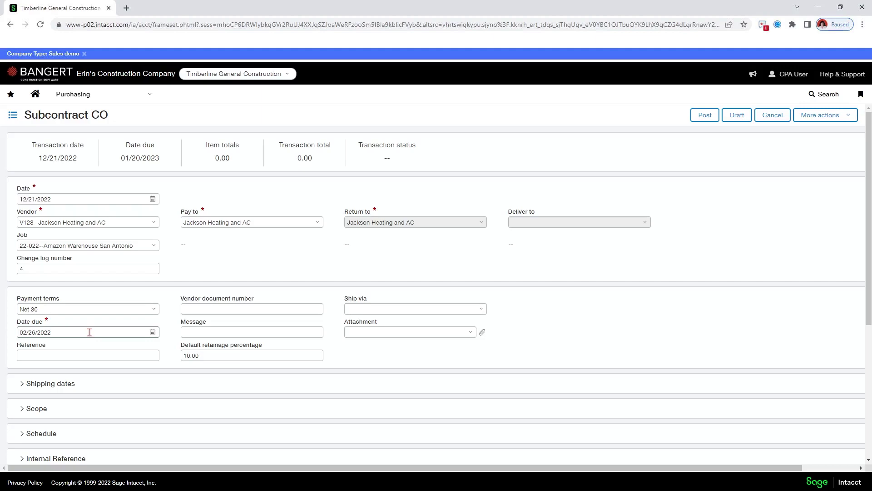
# Set the change order date to 01/31/2022, making it due 3/2/2022.
pyautogui.click(77, 200)
pyautogui.write('12/22')
pyautogui.press('Tab')
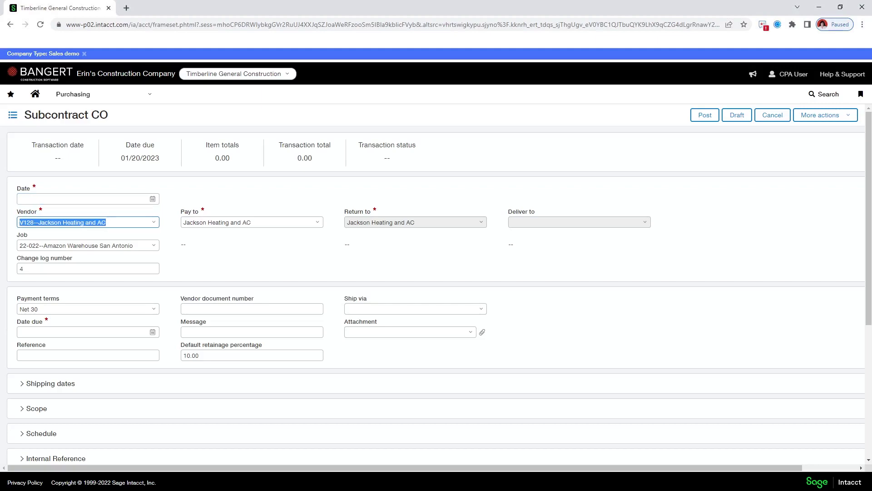
pyautogui.click(73, 200)
pyautogui.write('01312022')
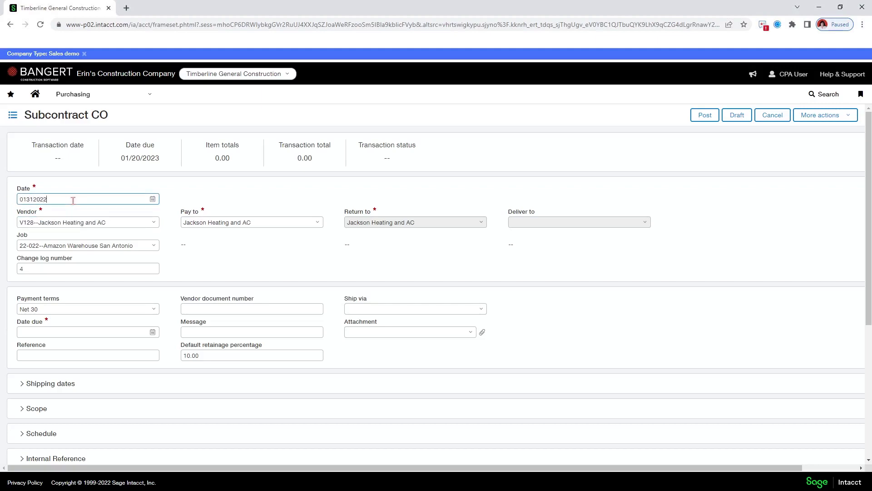
pyautogui.press('Tab')
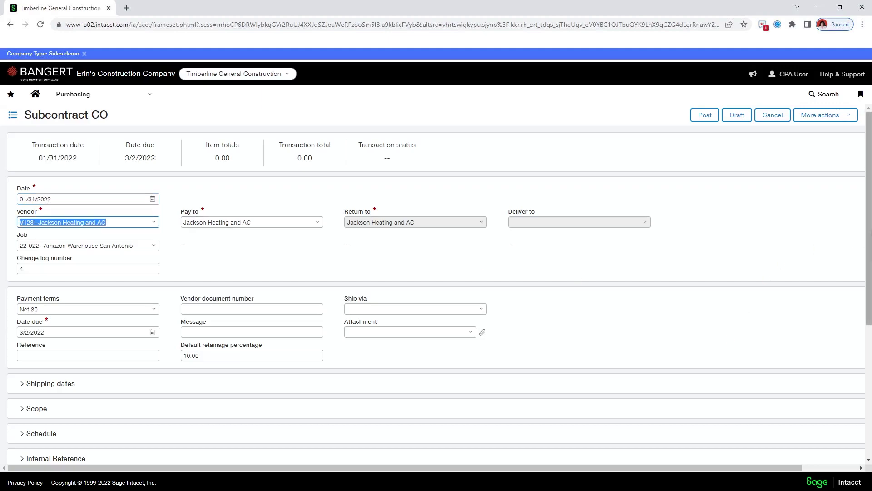
# Check the source document list, keeping Subcontracts-SUB-00160 as the source.
pyautogui.scroll(-5, 869, 232)
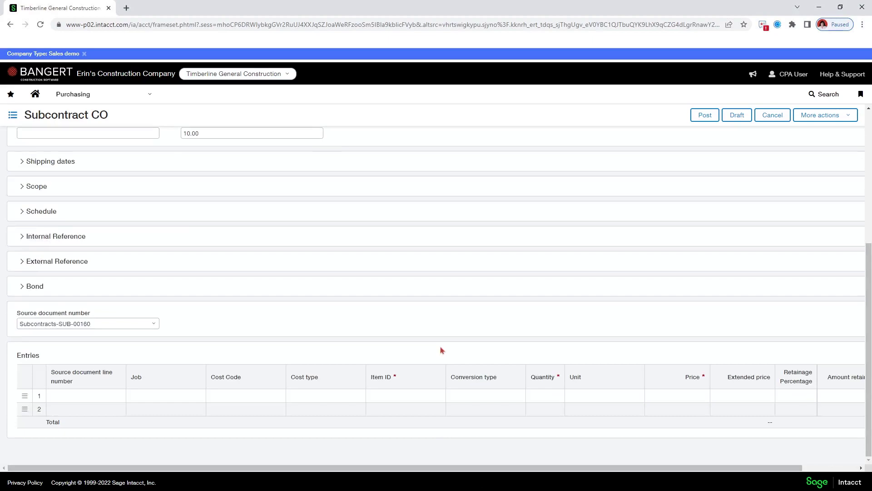
pyautogui.click(154, 324)
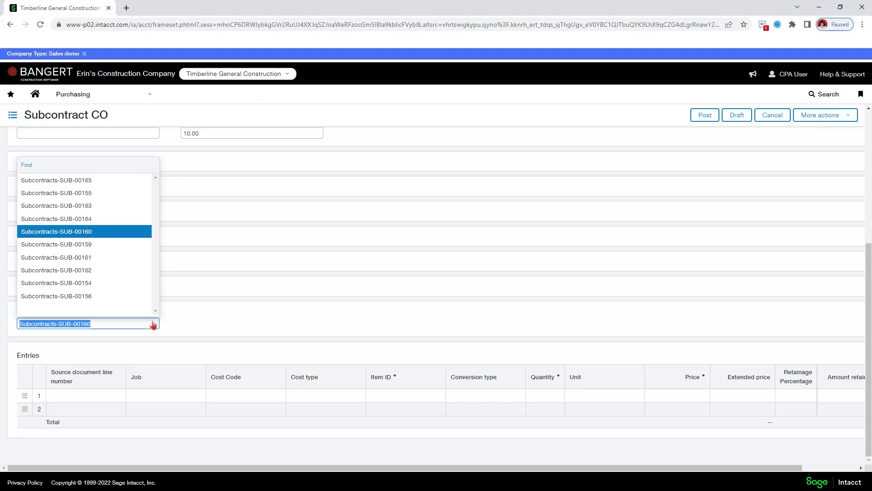
pyautogui.click(153, 324)
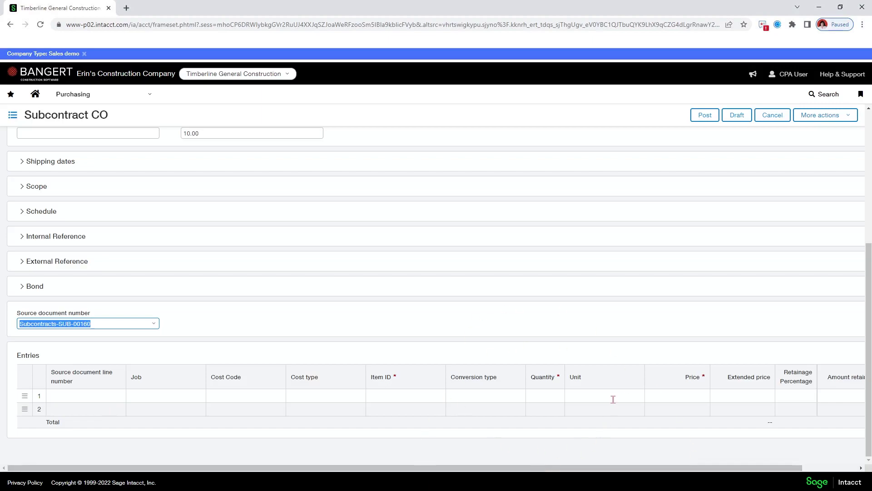
# Fill entry line 1 from subcontract line 3 with a price of 200.00.
pyautogui.click(88, 396)
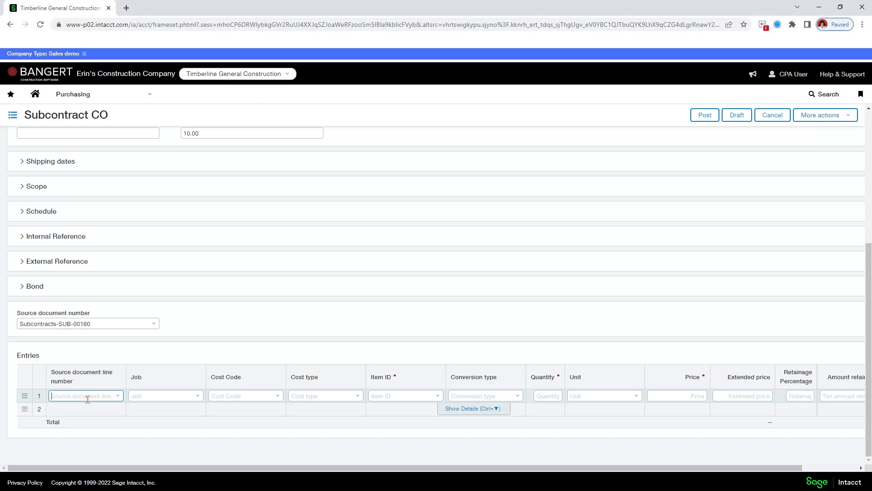
pyautogui.click(117, 397)
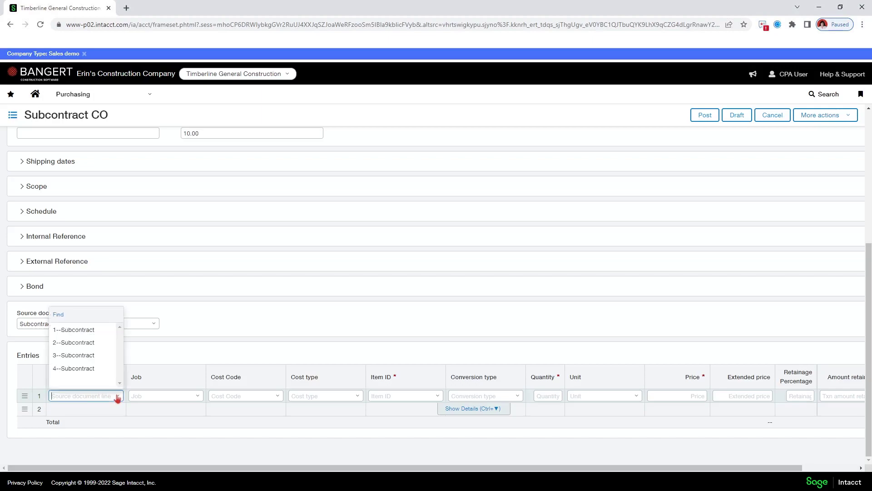
pyautogui.click(81, 359)
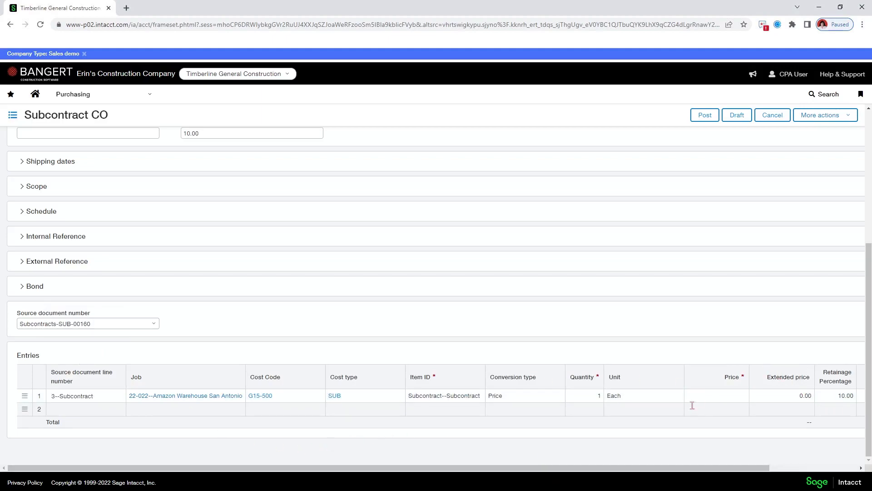
pyautogui.click(732, 397)
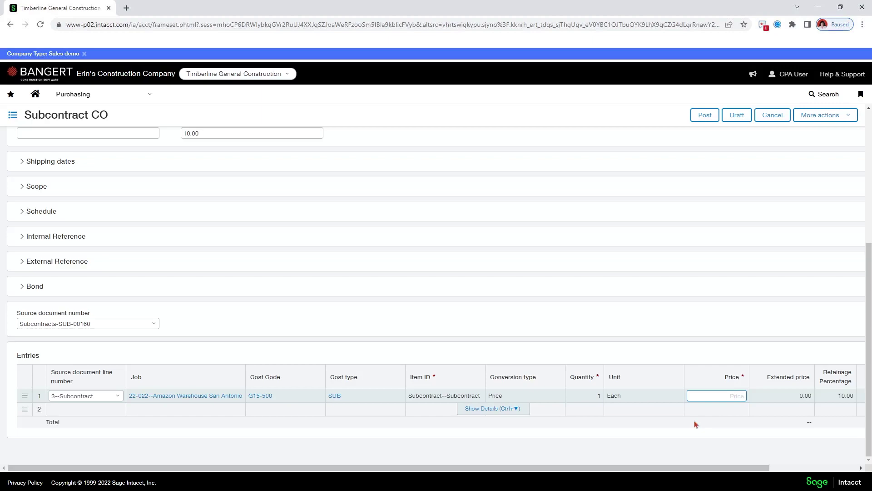
pyautogui.write('200')
pyautogui.press('Return')
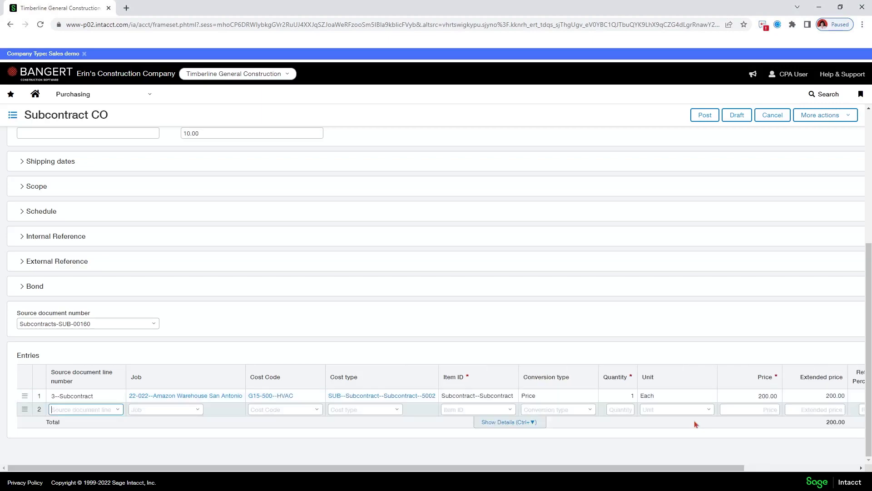
# Post the change order, which appears as SUB-00175 for 200.00.
pyautogui.click(697, 121)
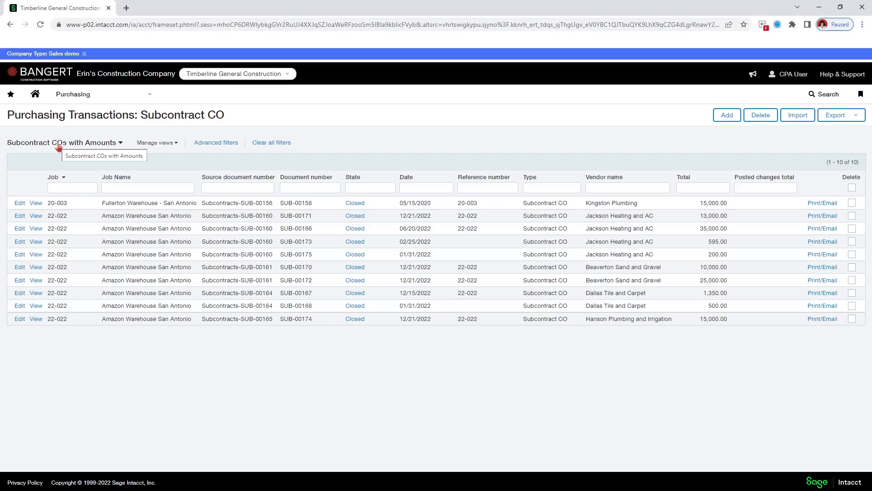
# Open the saved-views dropdown on the Subcontract CO list.
pyautogui.click(59, 144)
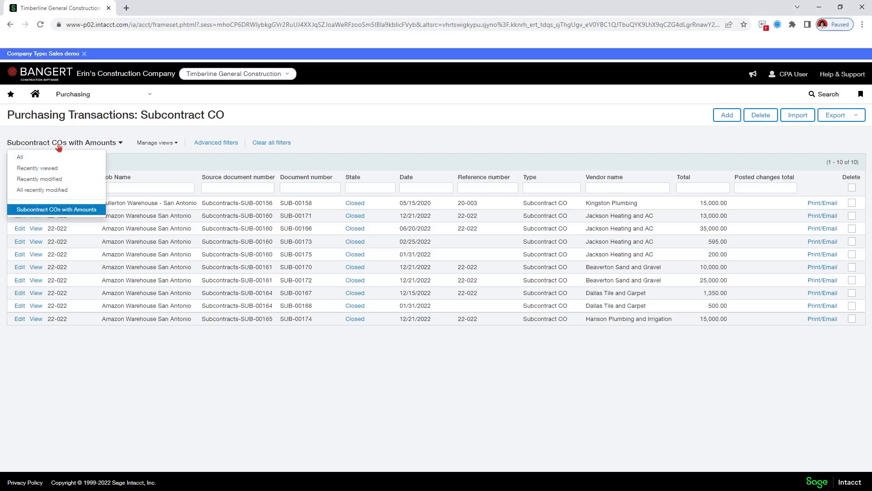
# Go to Purchasing > Subcontracts to list the 45 subcontracts and expand the saved views list.
pyautogui.click(113, 99)
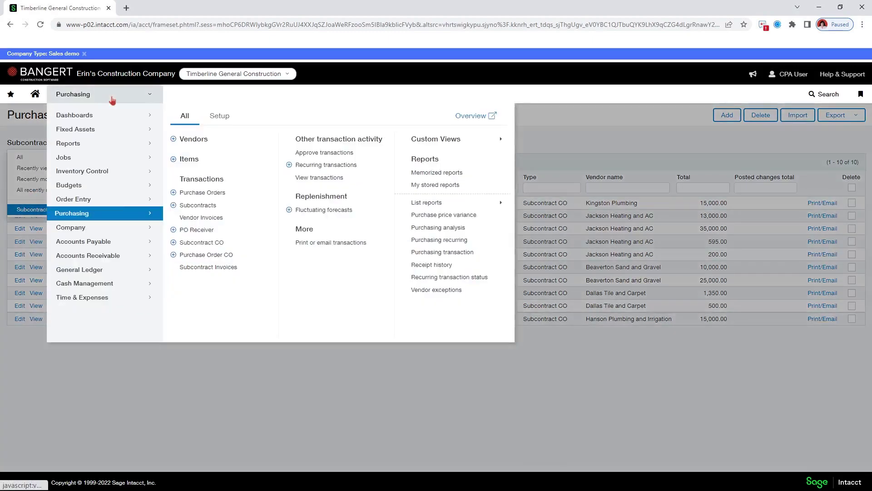
pyautogui.click(198, 208)
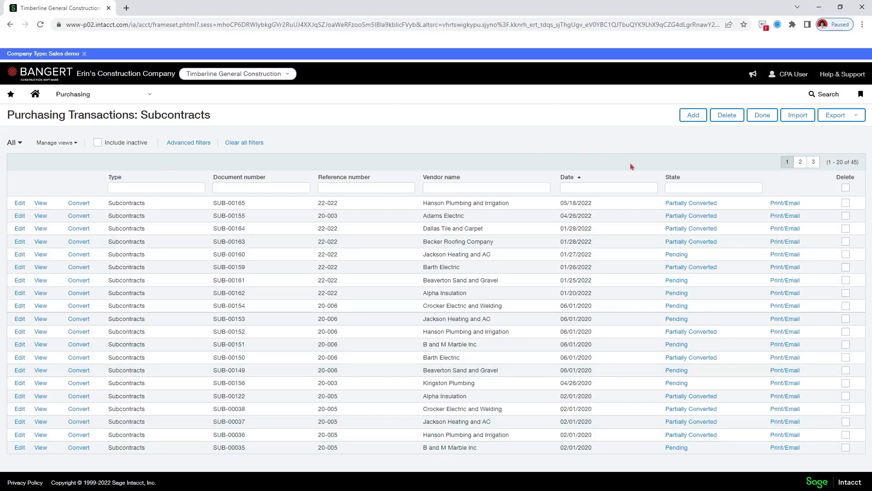
pyautogui.click(19, 145)
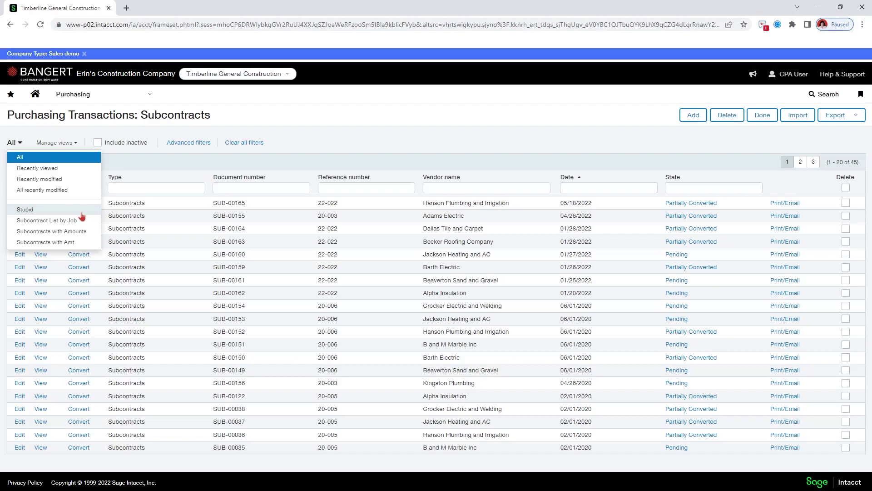
# Apply the 'Subcontracts with Amounts' view, showing SUB-00160 at 348,500.00 revised to 397,295.00.
pyautogui.click(44, 233)
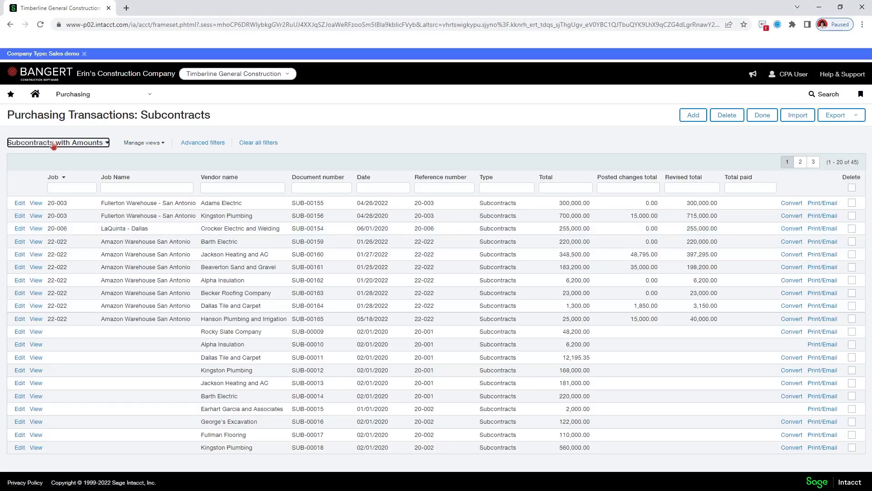
pyautogui.click(53, 143)
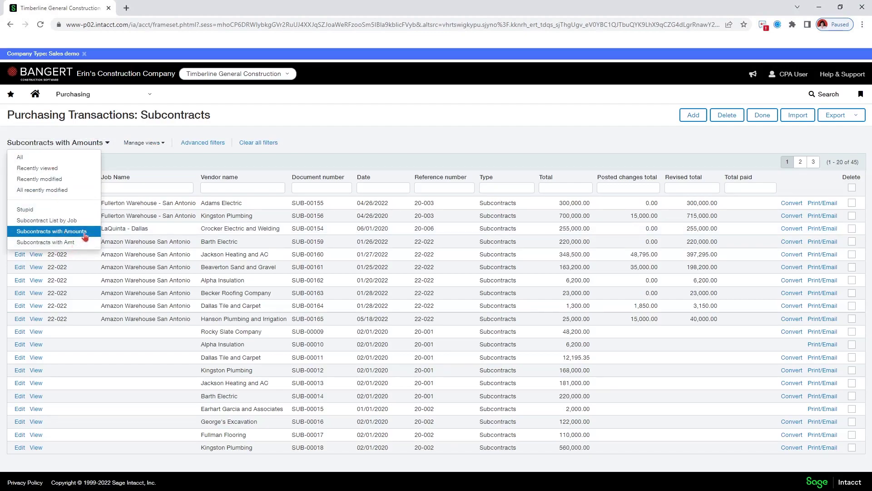
pyautogui.click(85, 232)
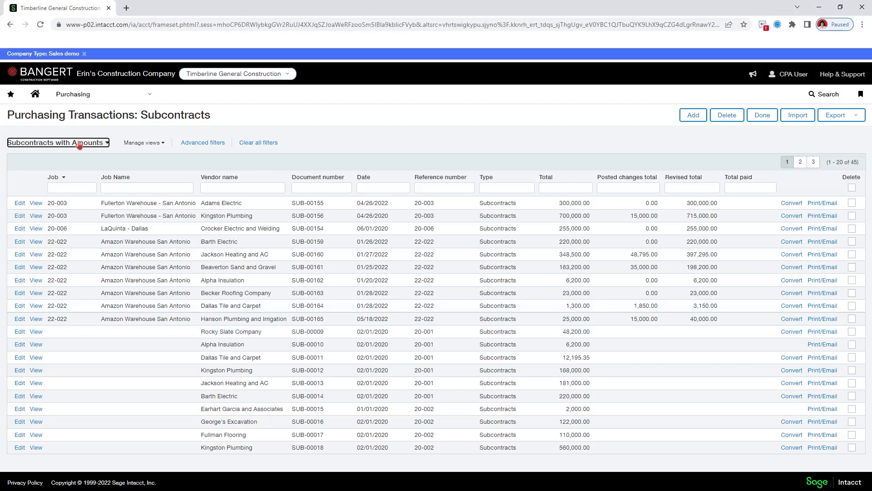
pyautogui.click(143, 143)
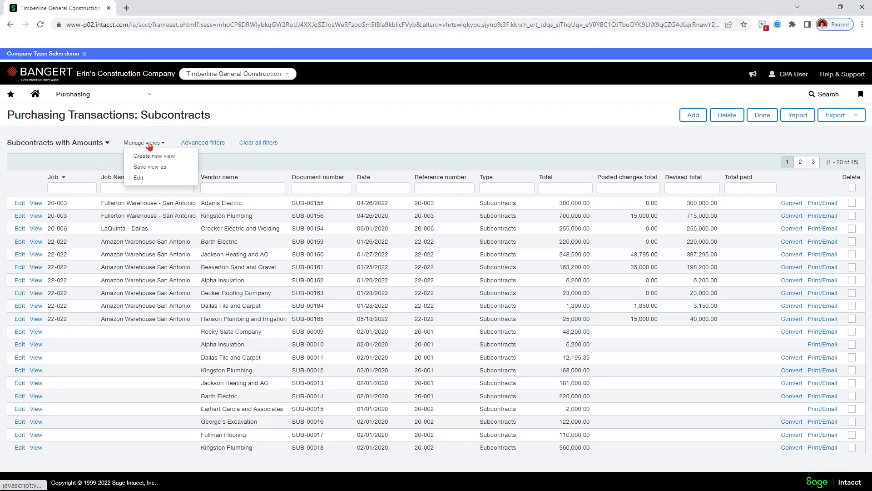
pyautogui.click(143, 178)
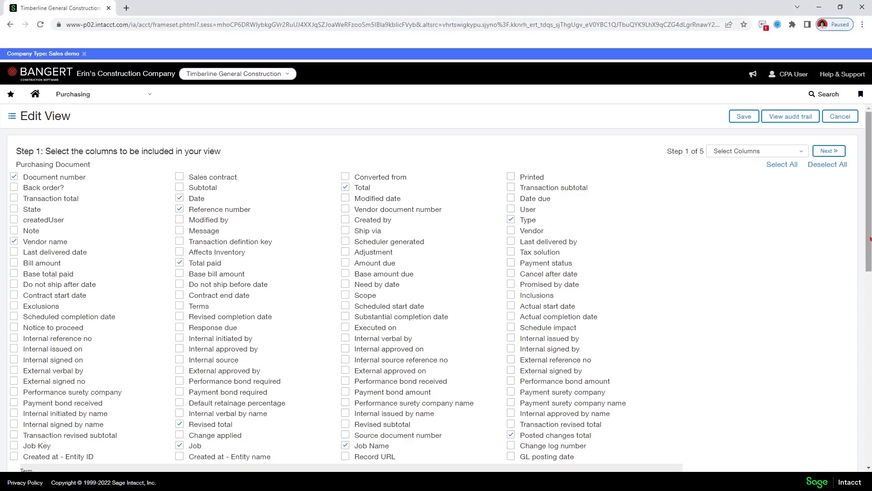
pyautogui.scroll(-10, 869, 239)
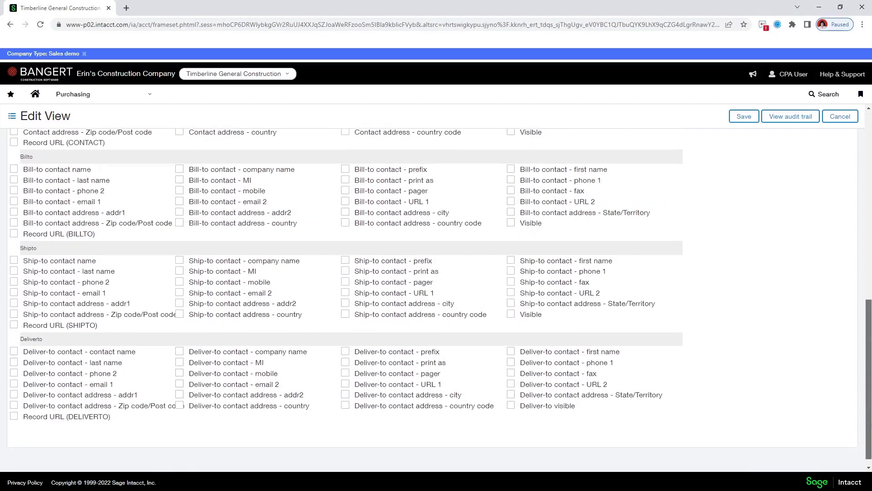
pyautogui.scroll(10, 437, 296)
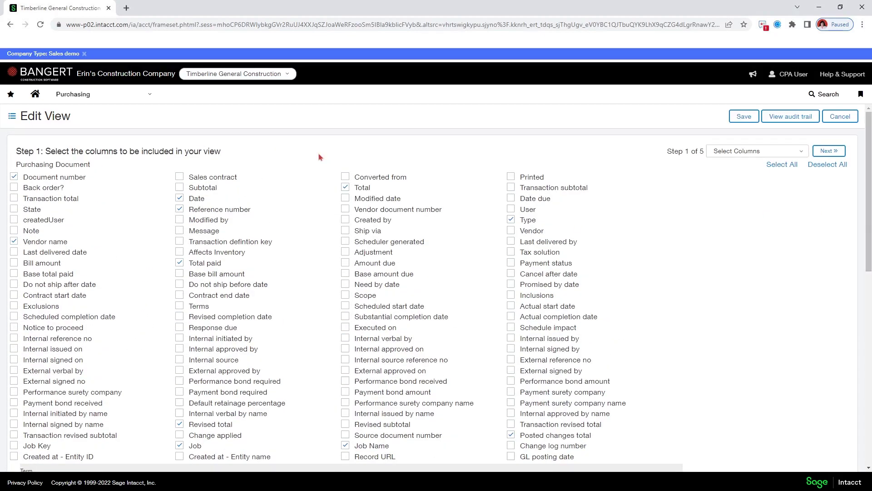
pyautogui.click(850, 120)
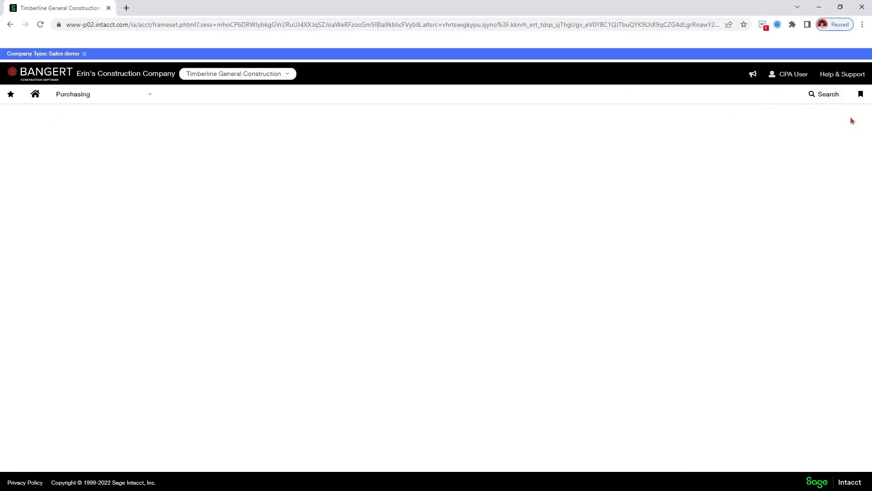